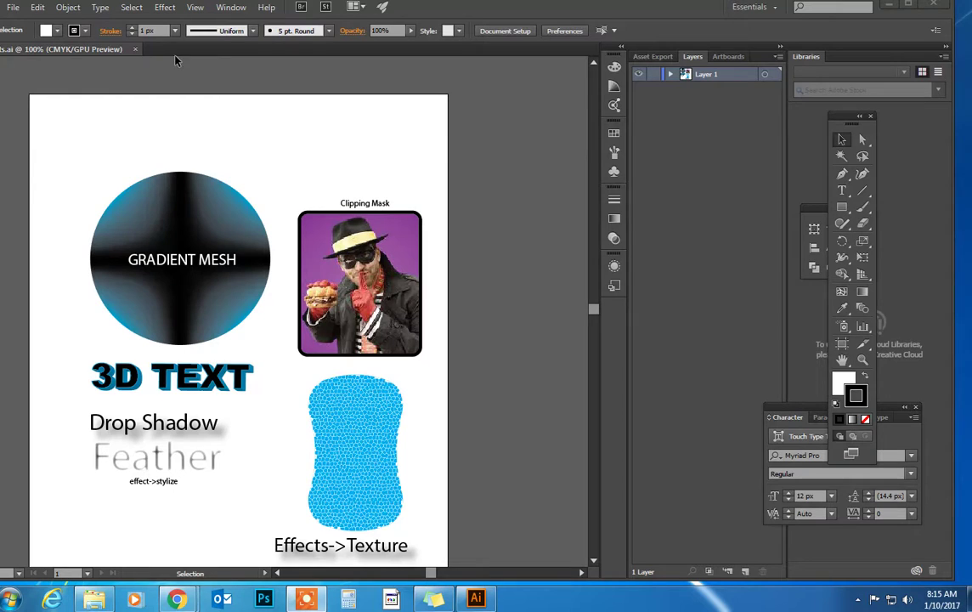
Check the artboard's current dimensions with the Artboard tool.
left_click(14, 7)
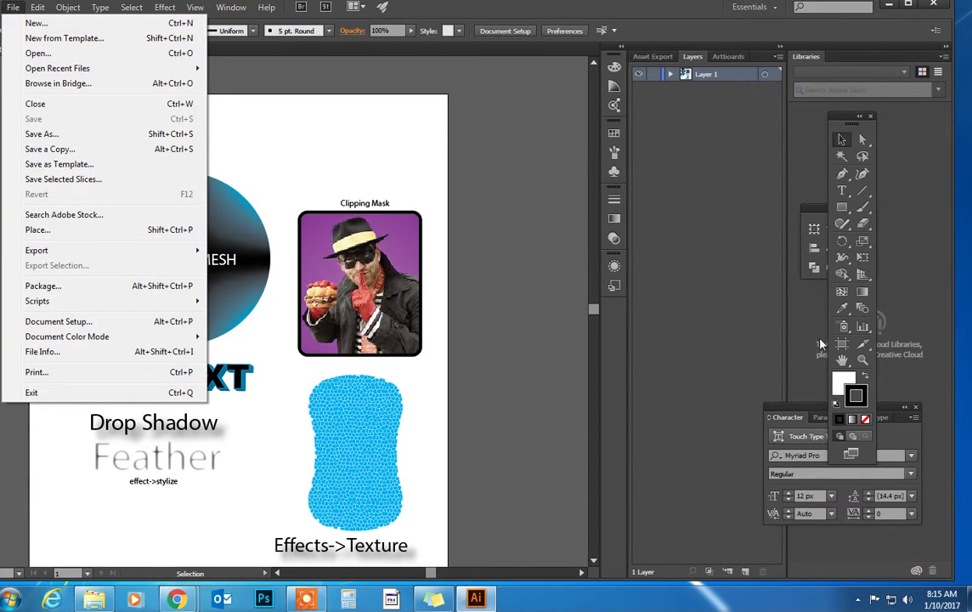
left_click(842, 344)
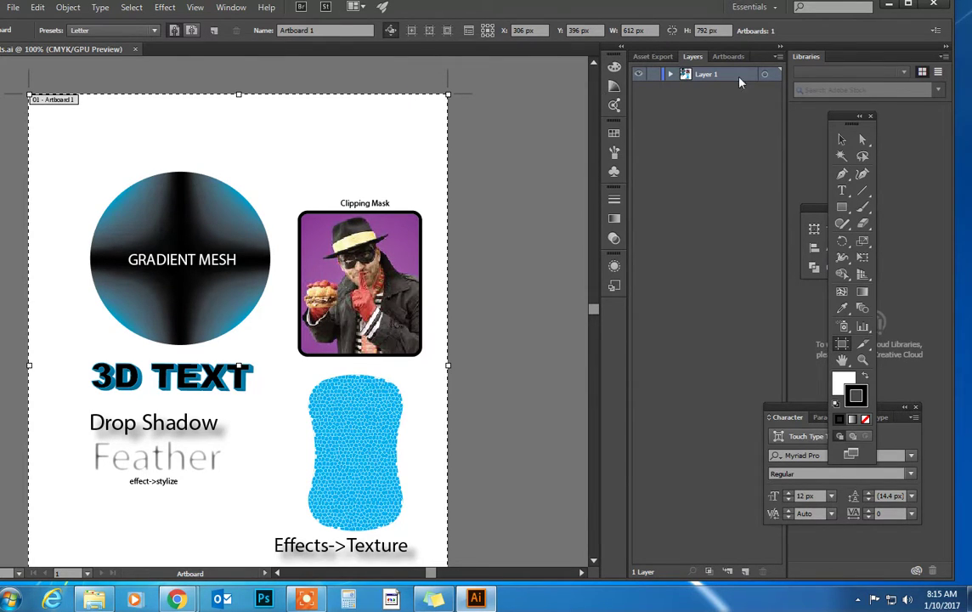
key("Escape")
Set the general measurement units to Inches in the preferences and check the artboard's dimensions again.
left_click(13, 8)
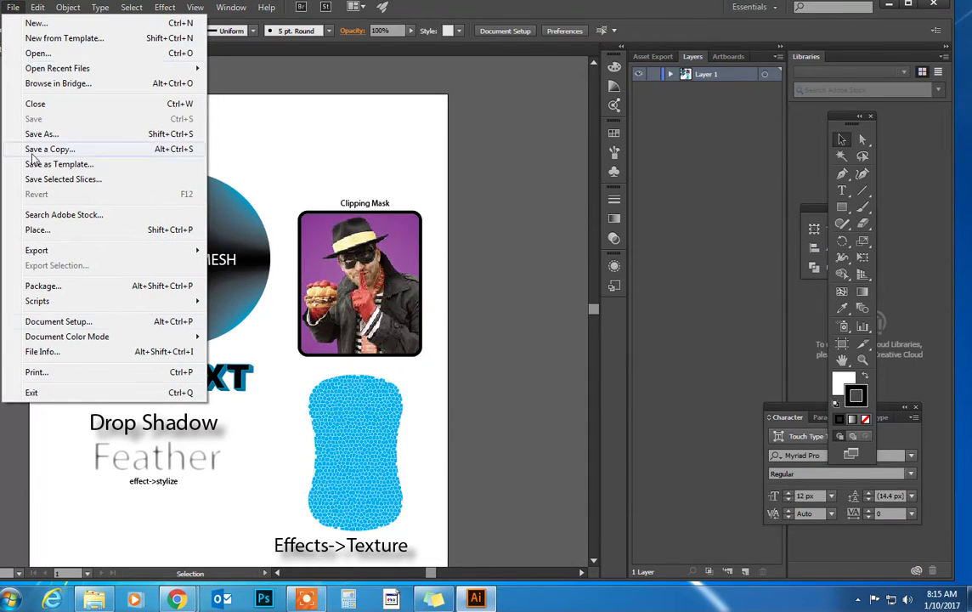
mouse_move(38, 8)
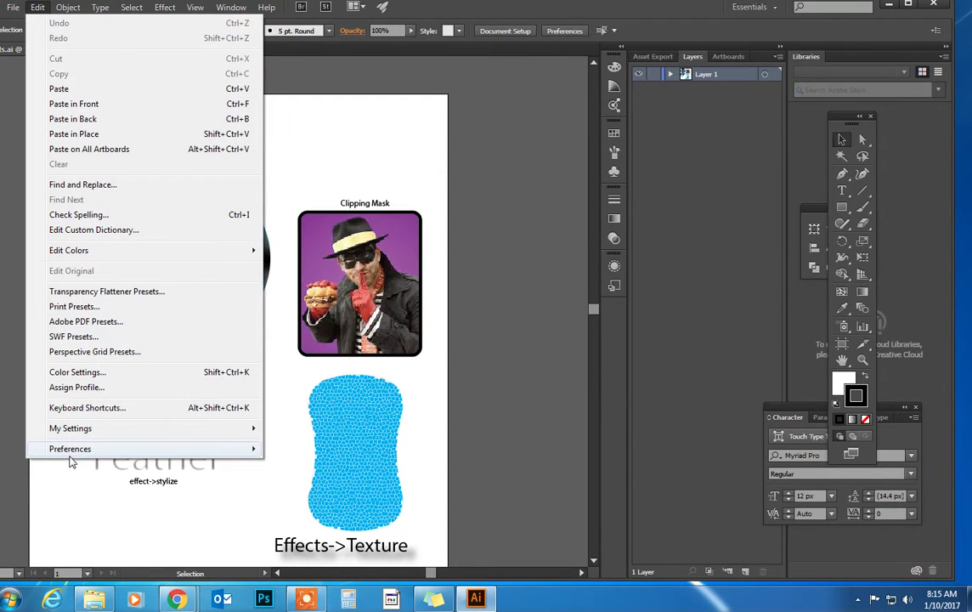
mouse_move(72, 447)
left_click(324, 313)
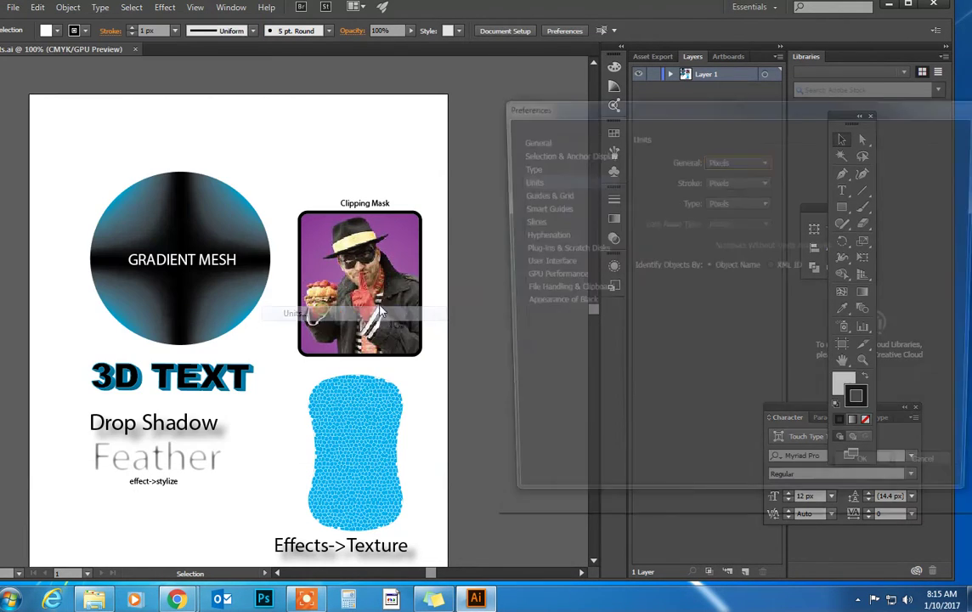
left_click(750, 164)
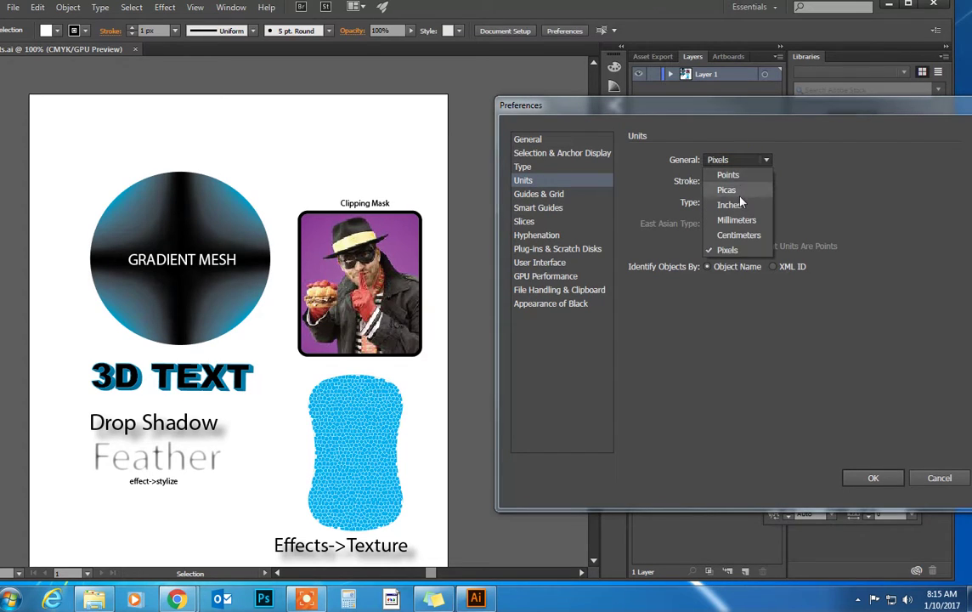
left_click(739, 193)
left_click(736, 162)
left_click(724, 201)
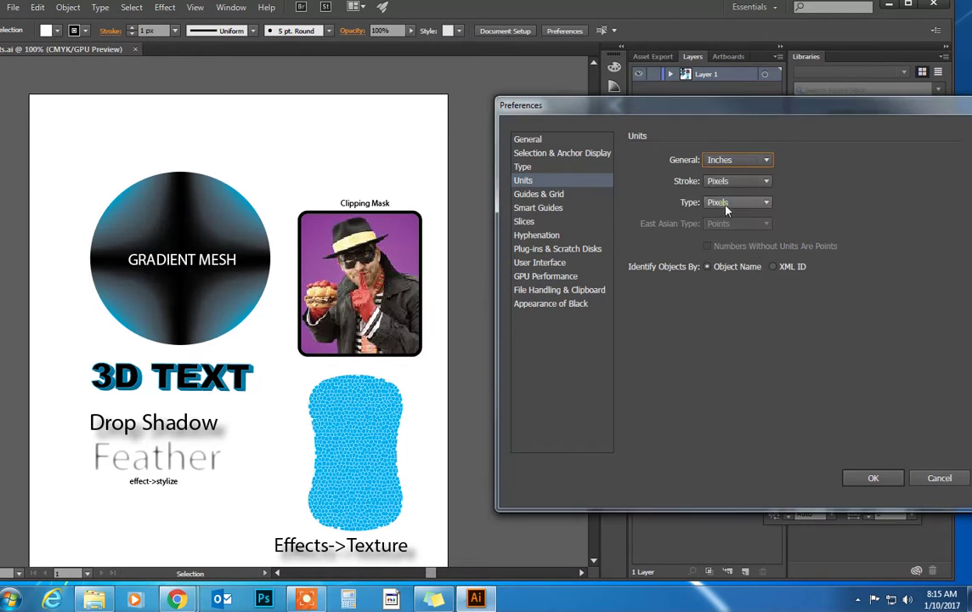
left_click(873, 477)
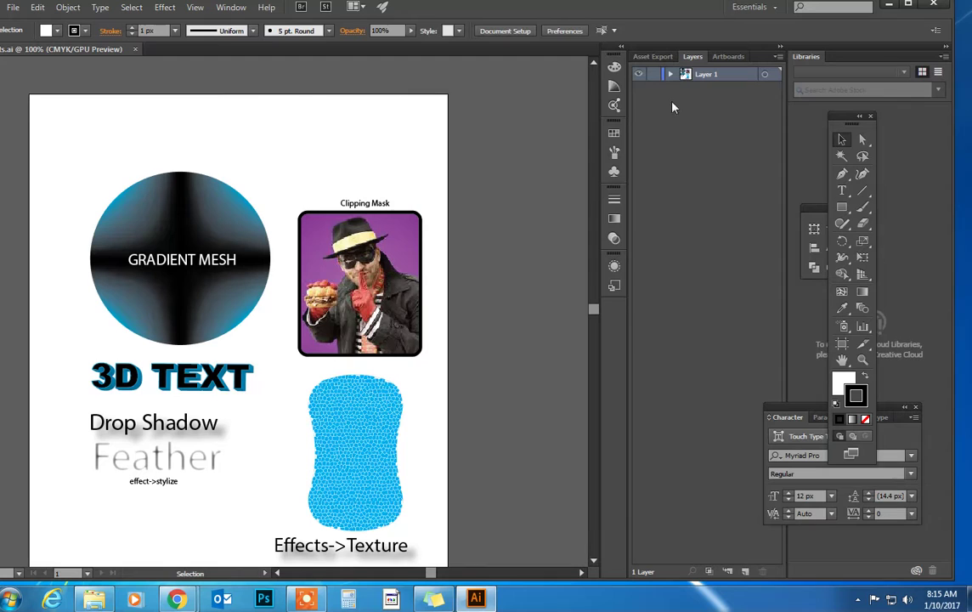
left_click(842, 344)
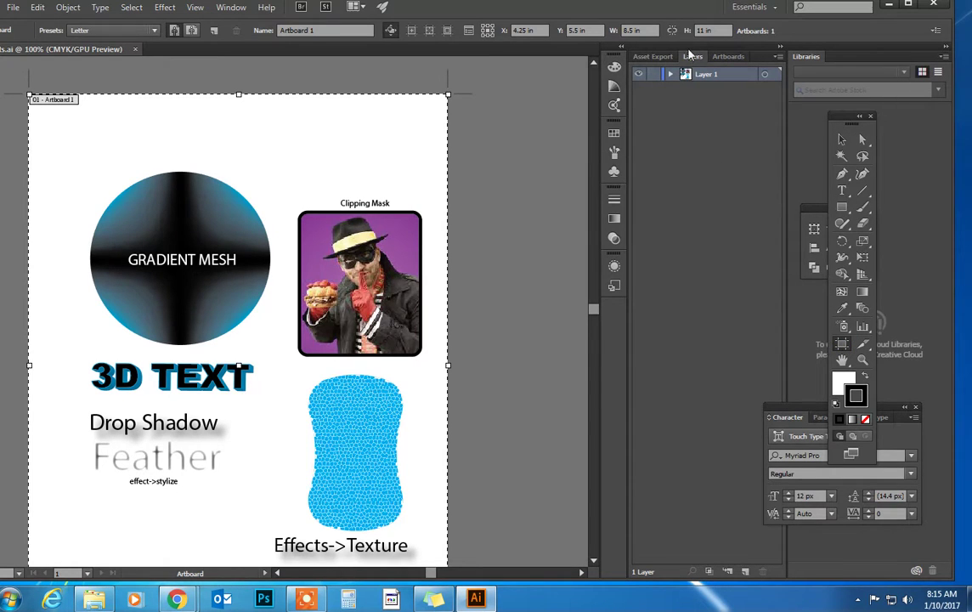
key("Escape")
Create a new Letter-size document with its units set to Inches.
left_click(13, 7)
left_click(26, 24)
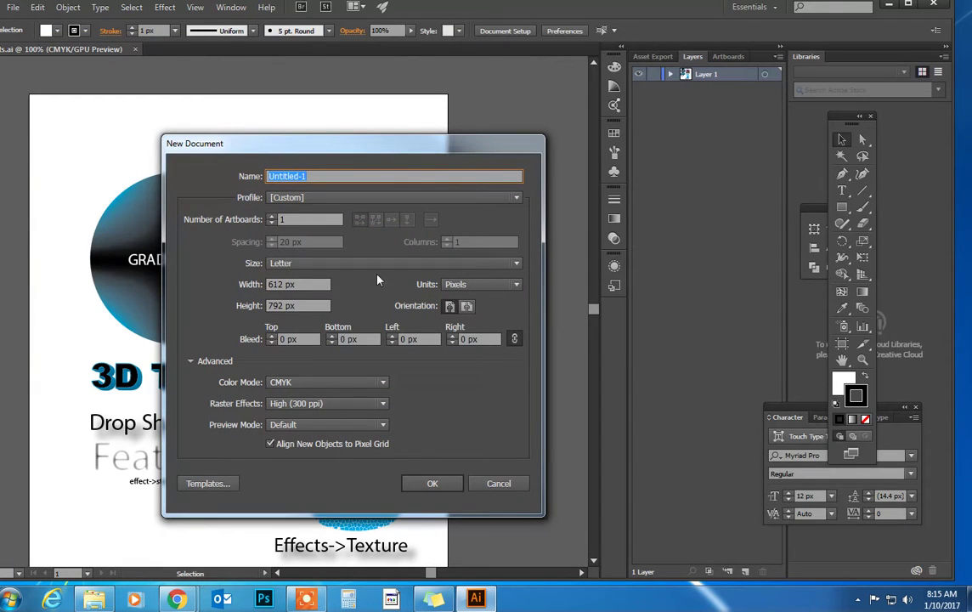
left_click(467, 285)
left_click(467, 329)
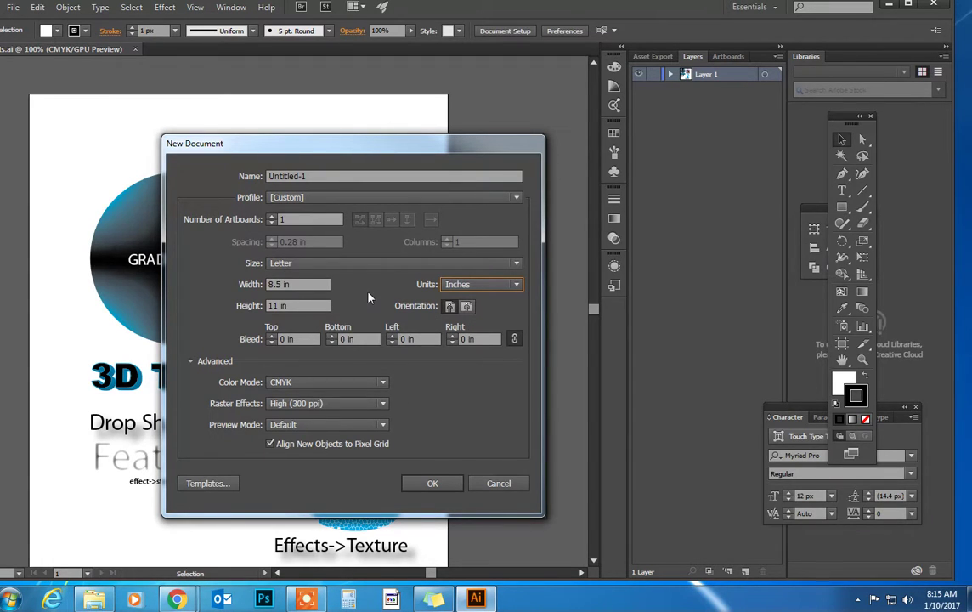
left_click(432, 483)
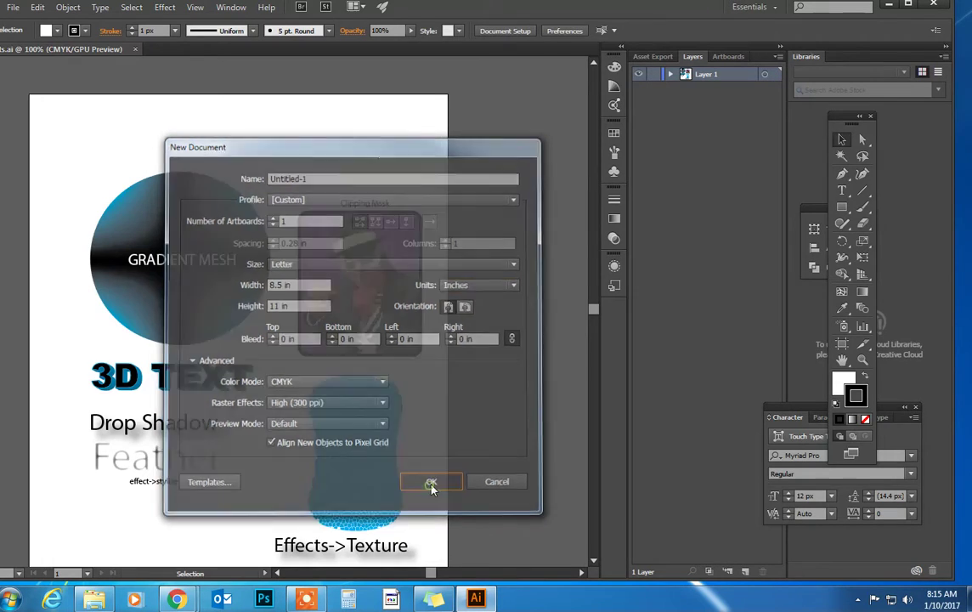
Return to the effects sample document and draw a second artboard about 8.48 by 10.97 in beside the first, aligned with its top edge.
left_click(98, 50)
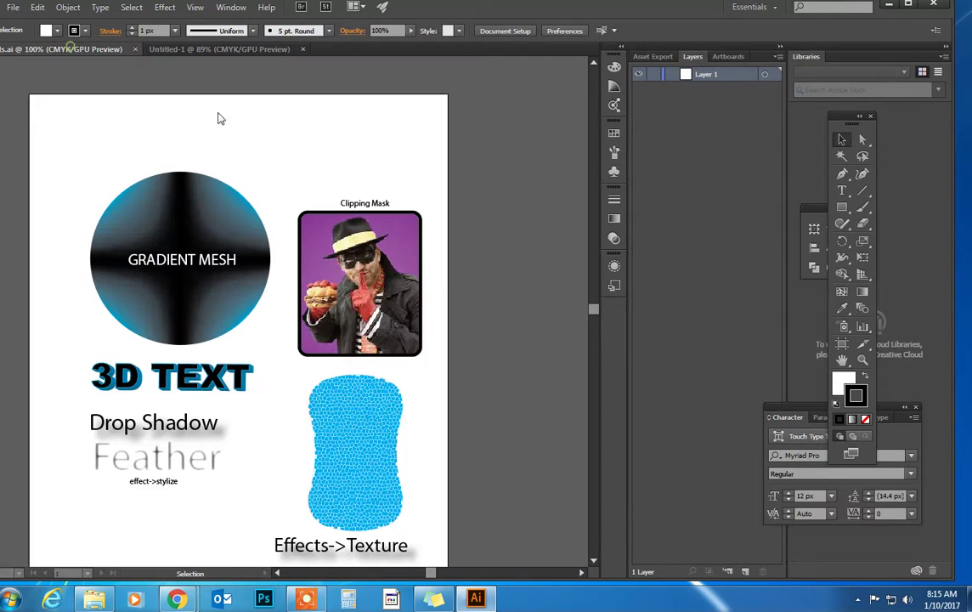
left_click_drag(501, 301, 357, 283)
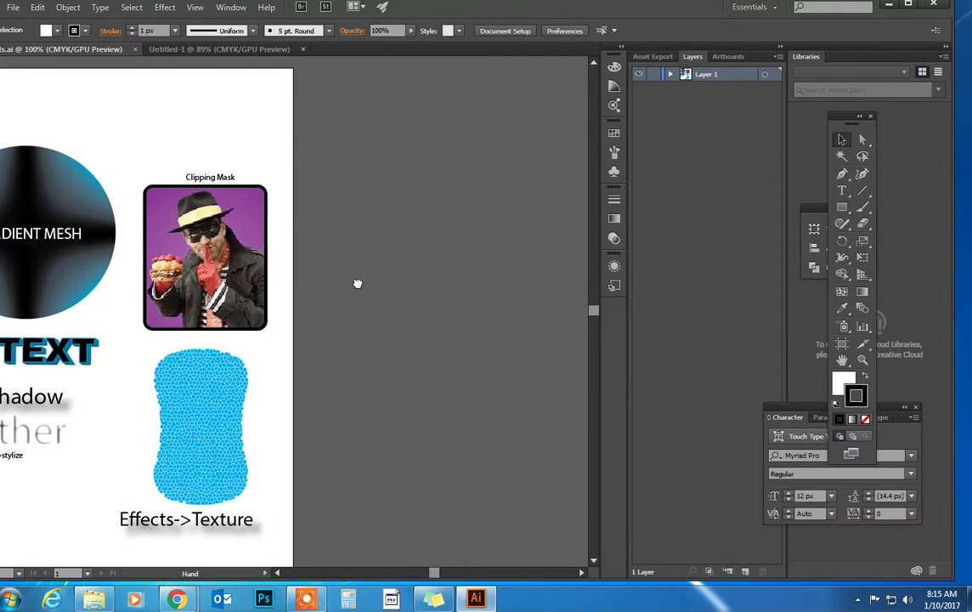
key("ctrl+minus")
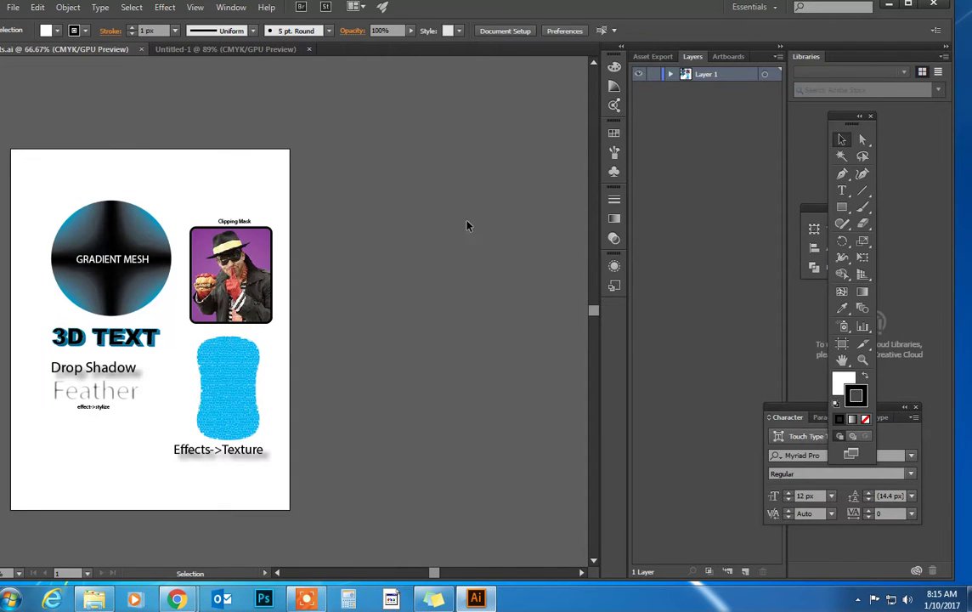
key("shift+o")
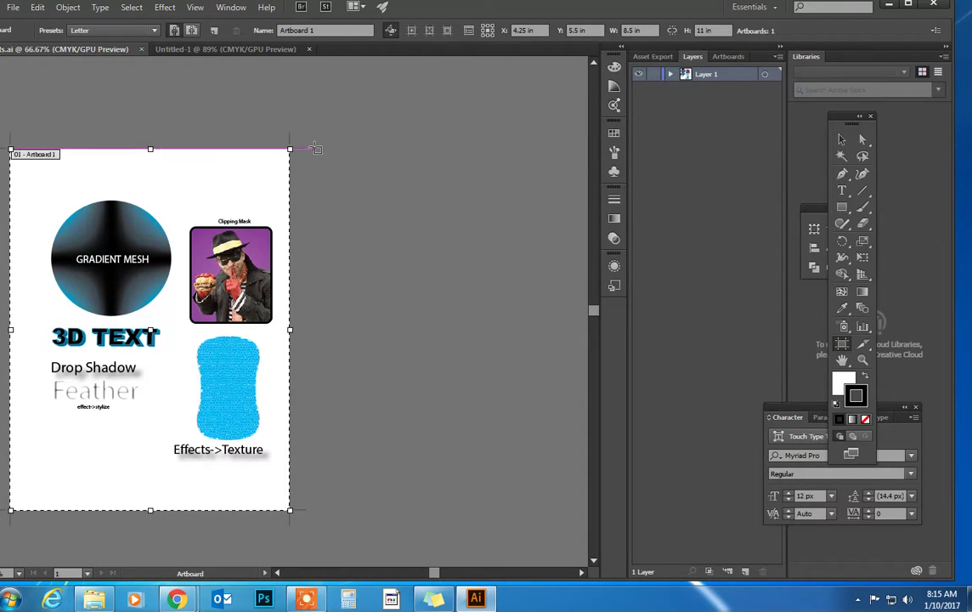
left_click_drag(316, 150, 445, 375)
Set the second artboard's width to 8.5 in and leave artboard editing.
left_click(651, 30)
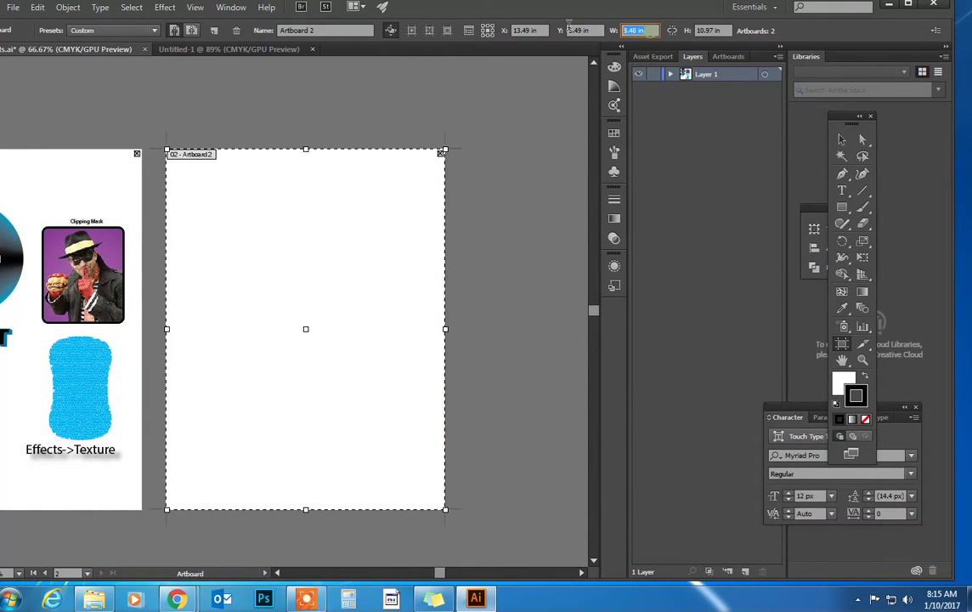
type("8.5")
key("Return")
key("Escape")
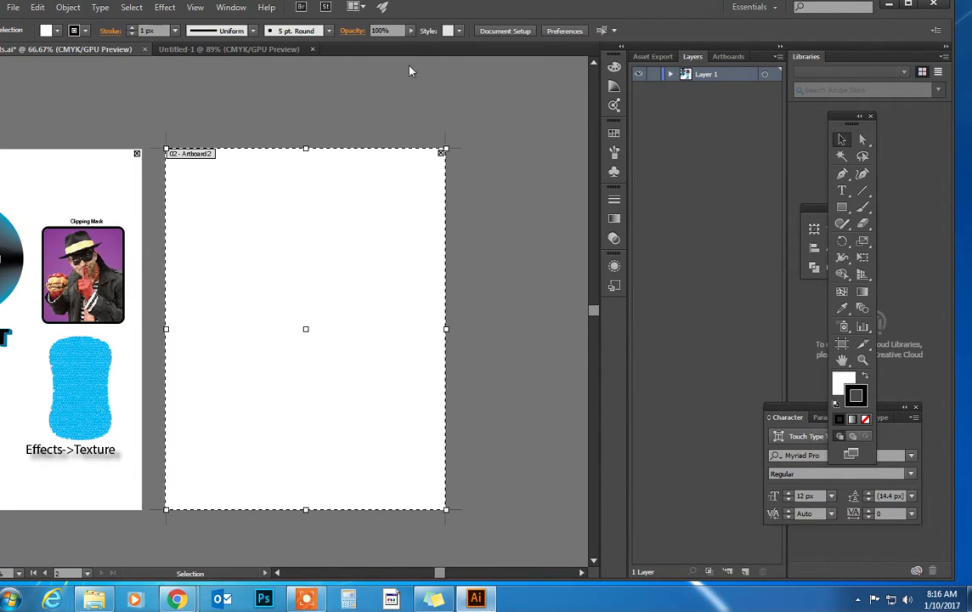
Draw a circle about 3.37 in across in the upper-left area of the blank artboard and shift it slightly down and right.
left_click_drag(211, 91, 338, 91)
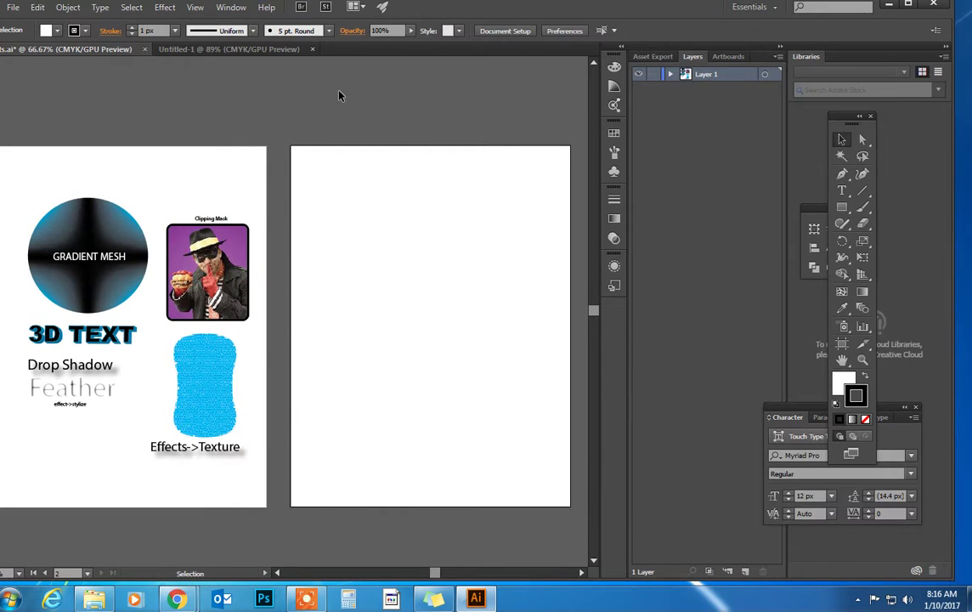
left_click(842, 208)
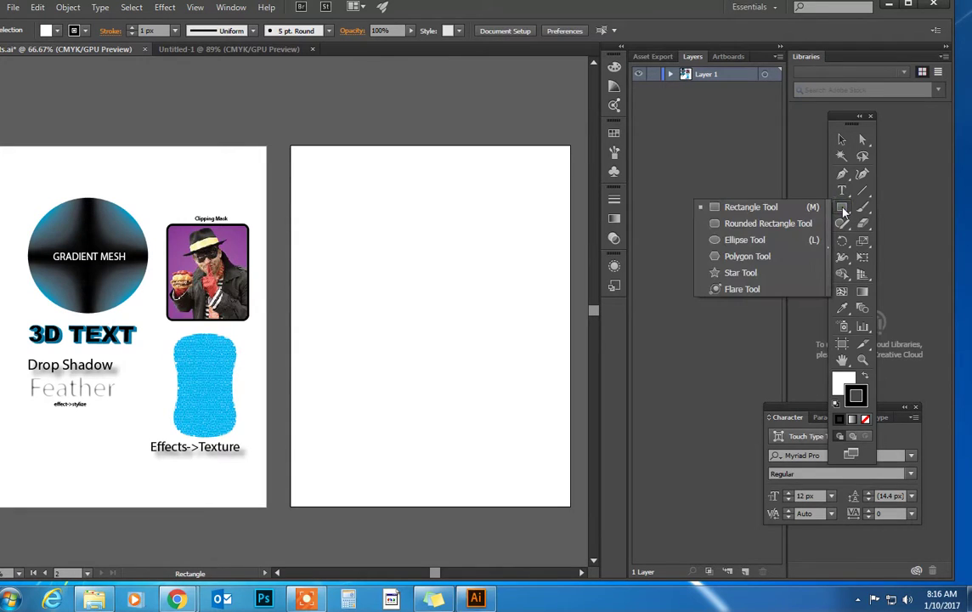
left_click(748, 240)
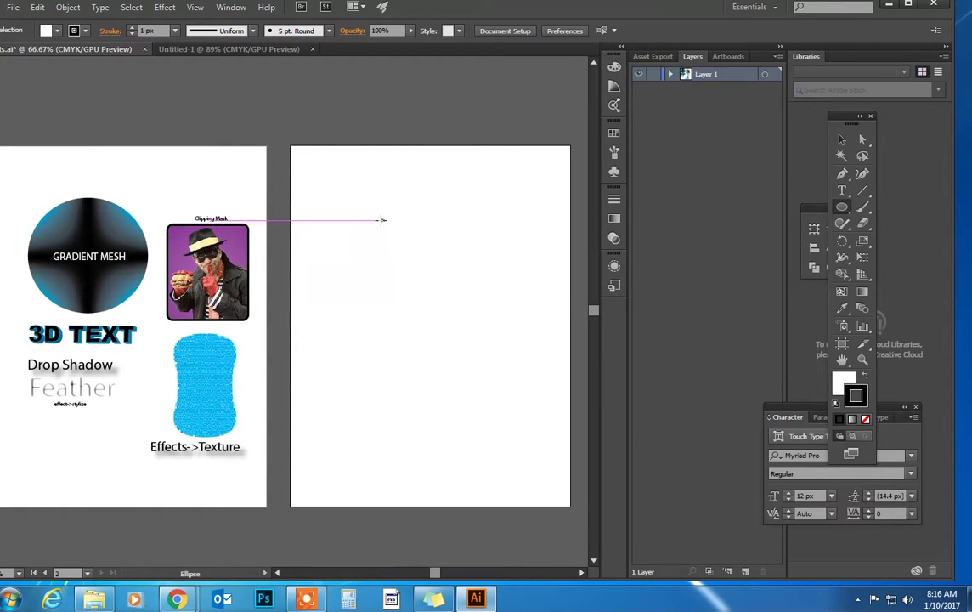
left_click_drag(359, 220, 411, 264)
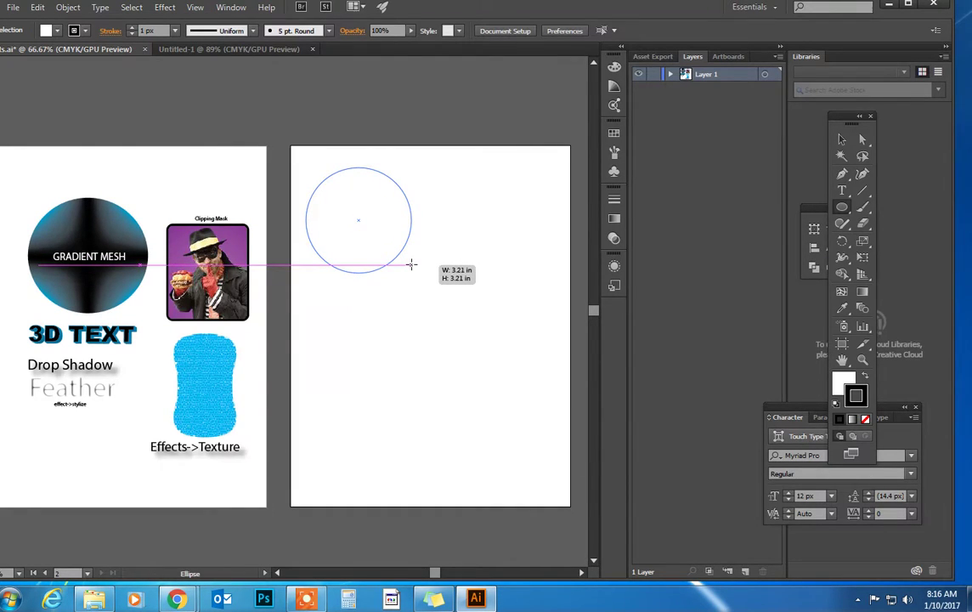
left_click_drag(411, 264, 414, 268)
key("v")
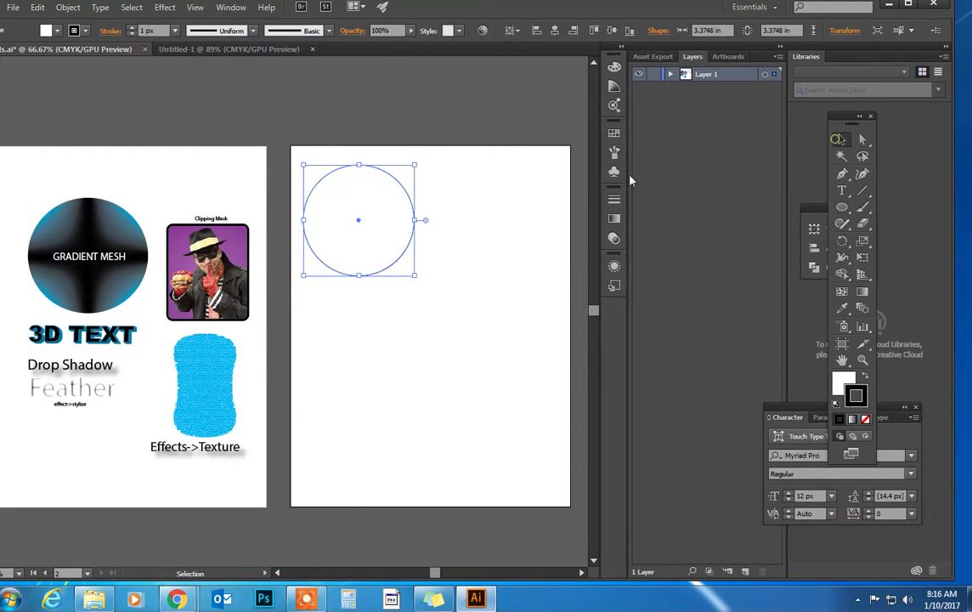
left_click_drag(391, 183, 403, 188)
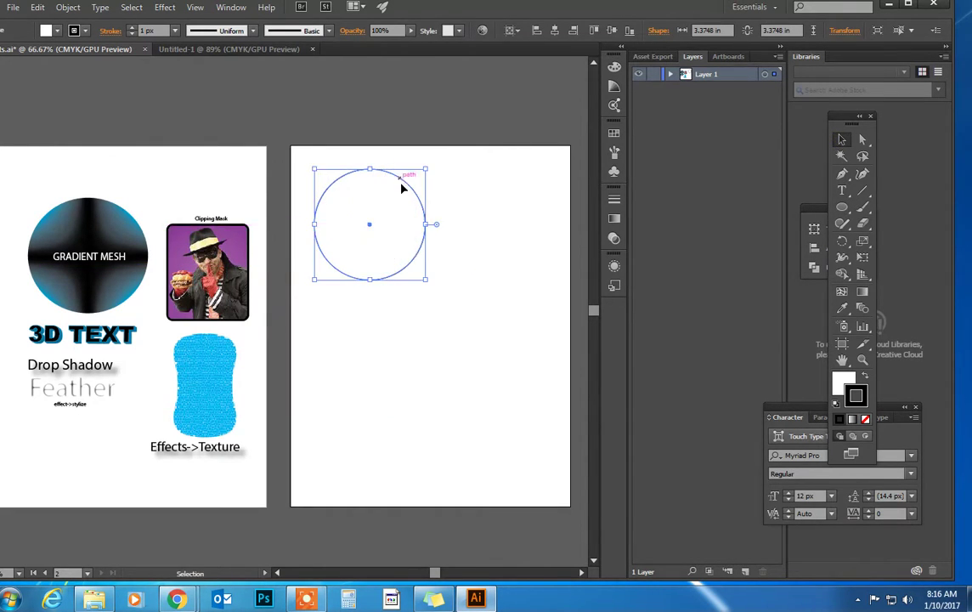
Apply the linear white-to-black gradient to the circle's fill and move the Character panel clear of the tools.
left_click(853, 420)
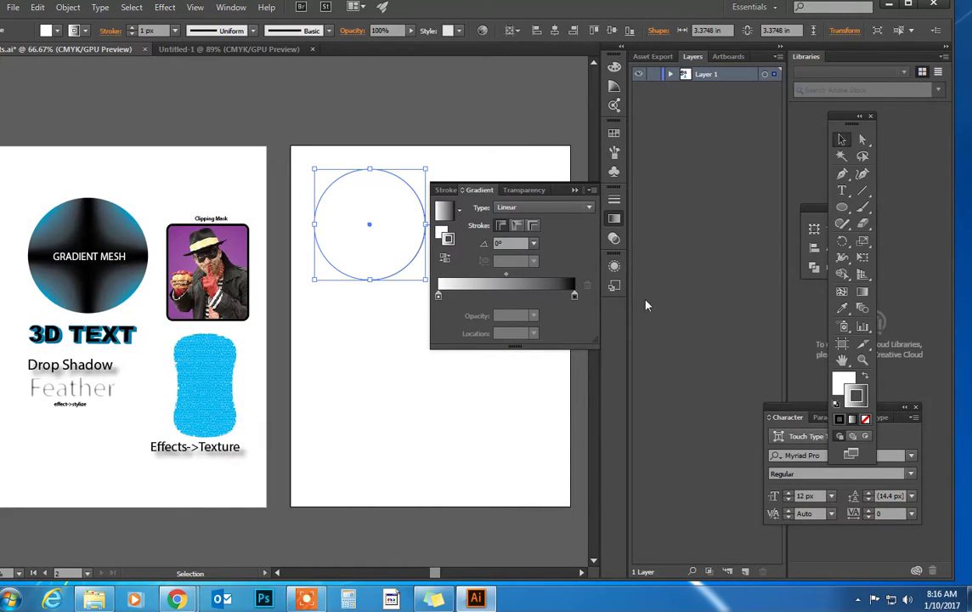
left_click(845, 385)
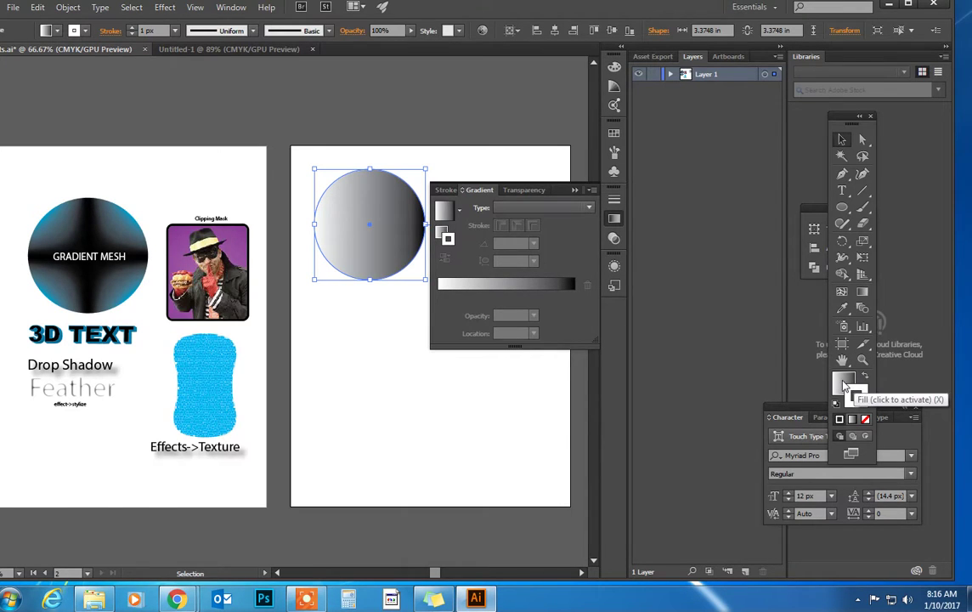
left_click(848, 384)
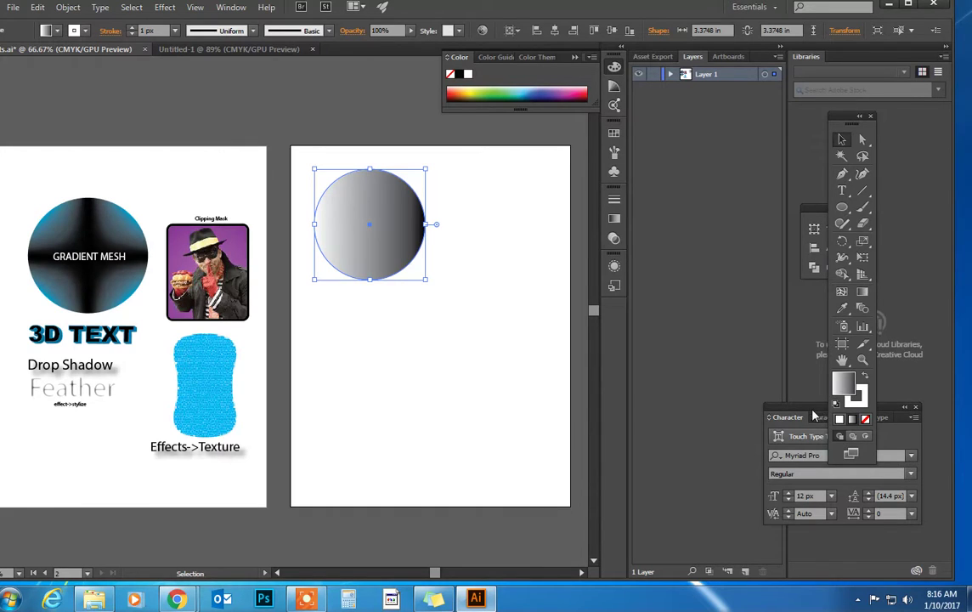
left_click_drag(813, 415, 724, 421)
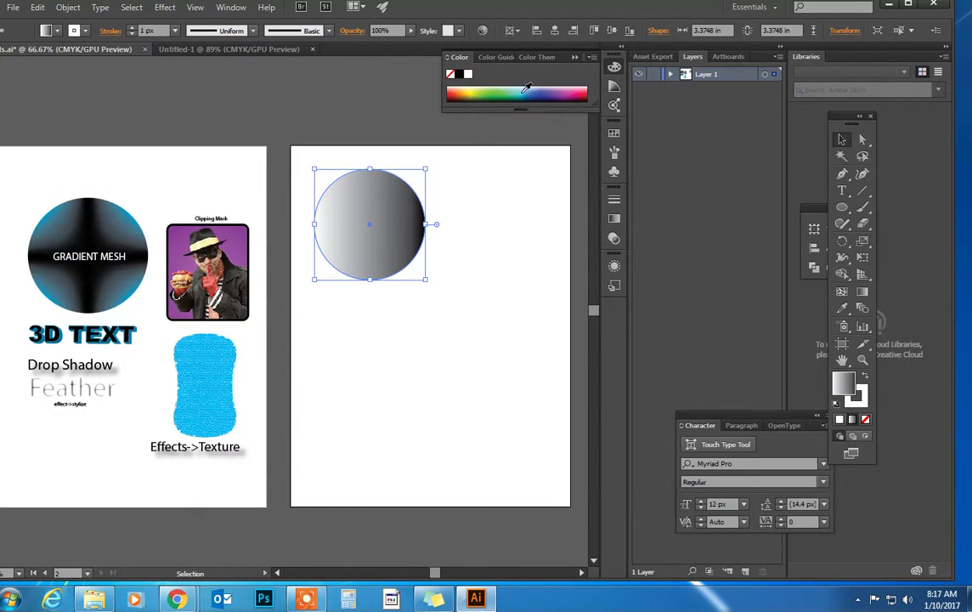
Change the circle's gradient fill type to Radial.
left_click(231, 7)
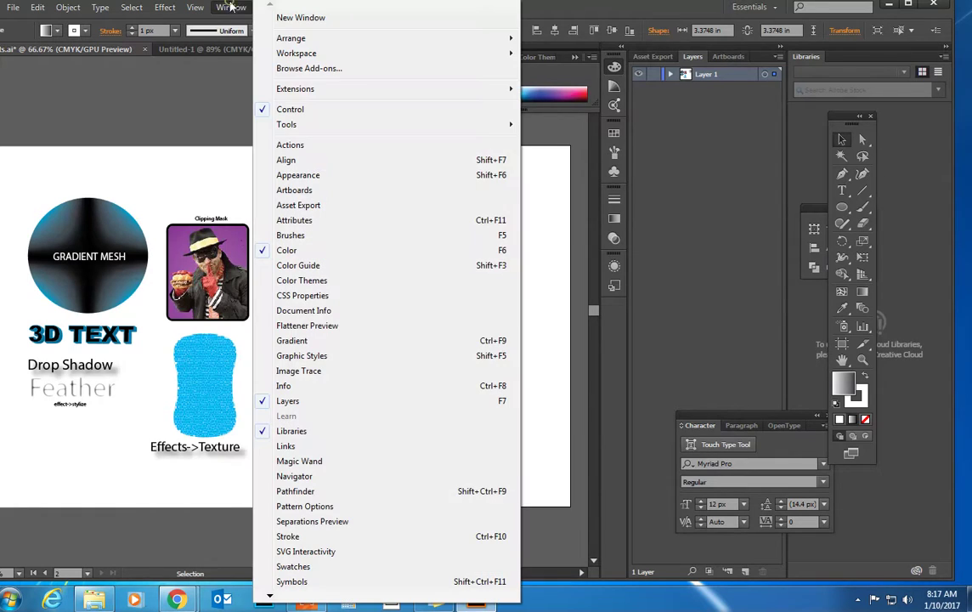
left_click(260, 341)
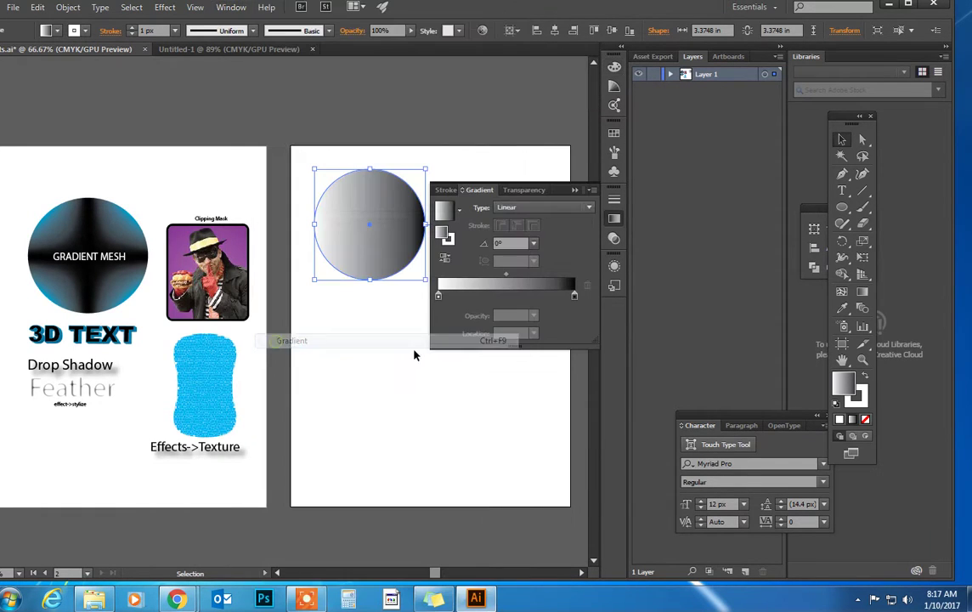
left_click(560, 212)
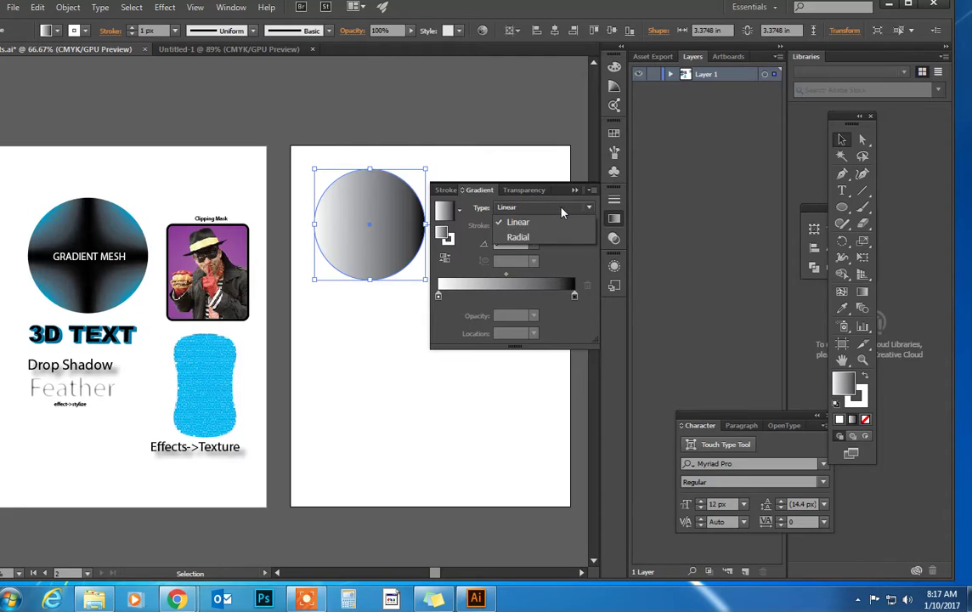
left_click(551, 237)
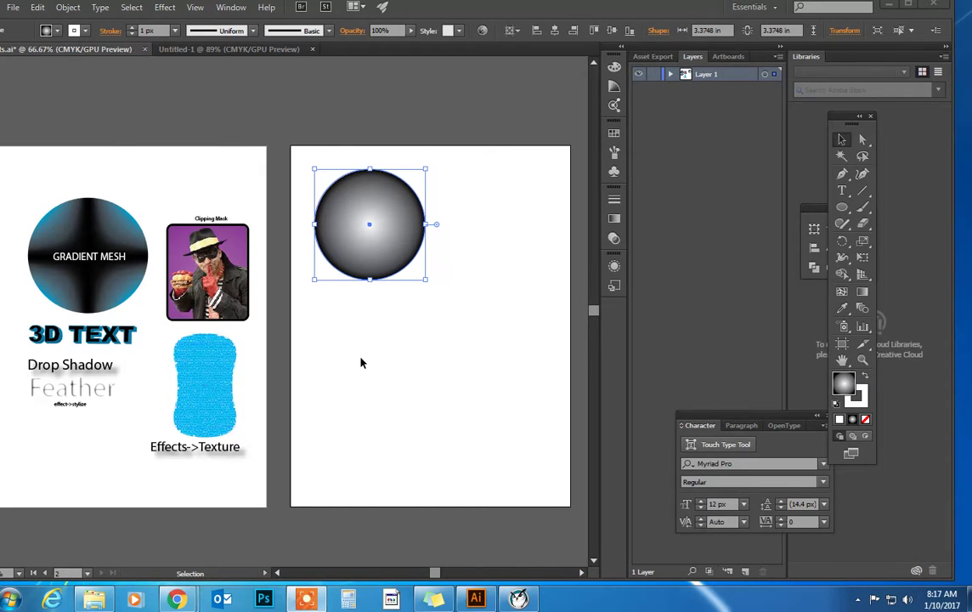
Add gradient mesh points in the circle's upper-left and lower-right areas with the Mesh tool.
left_click(841, 293)
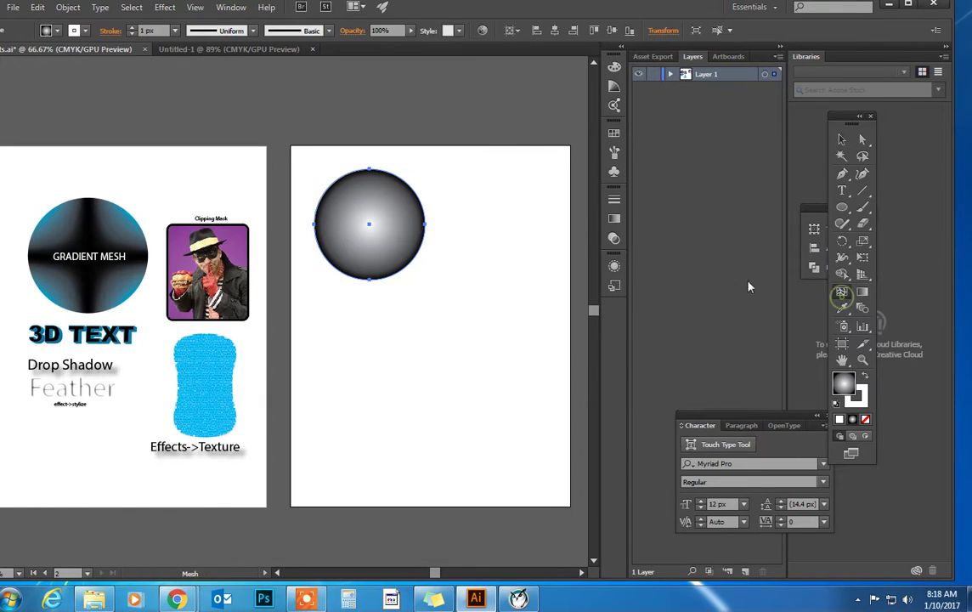
left_click(351, 204)
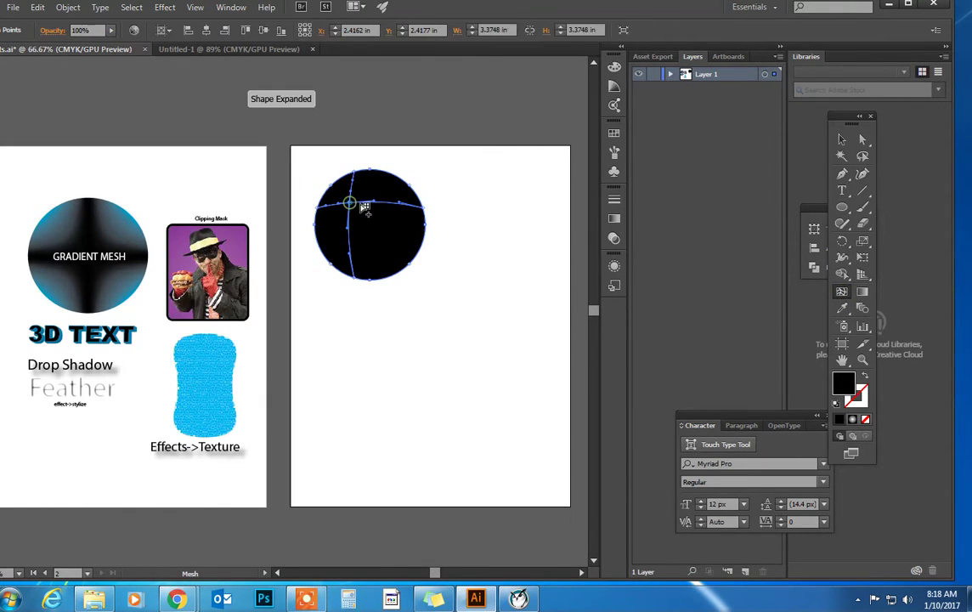
left_click(392, 245)
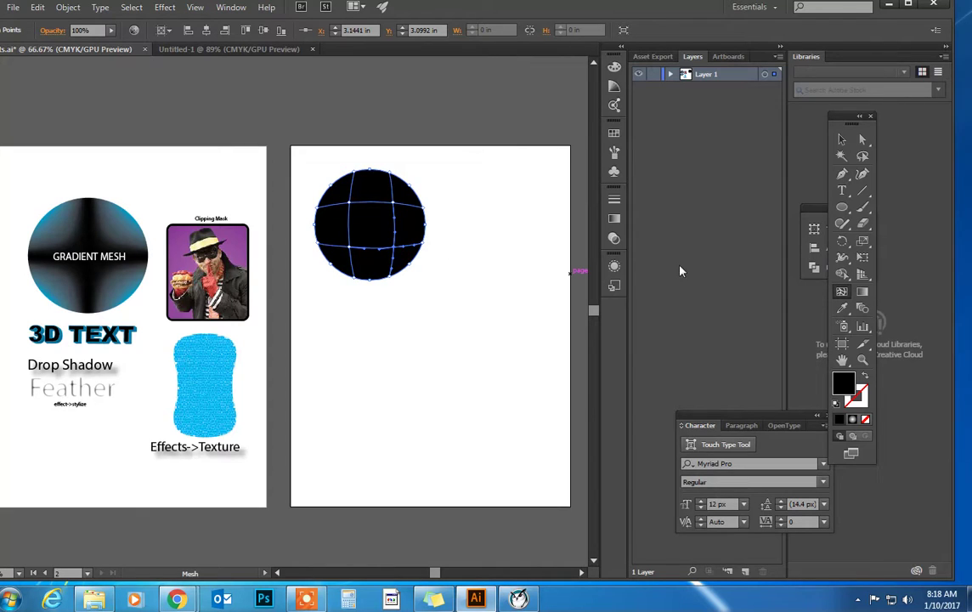
Select the circle's upper-left inner mesh point and set its color to near-white F4E6E6.
left_click(862, 139)
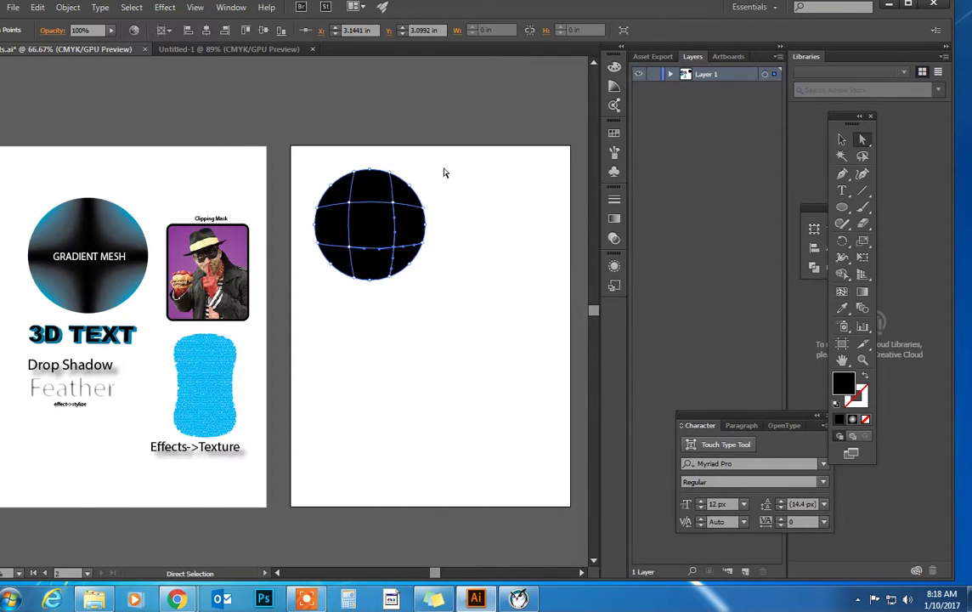
left_click_drag(356, 203, 349, 202)
double_click(843, 383)
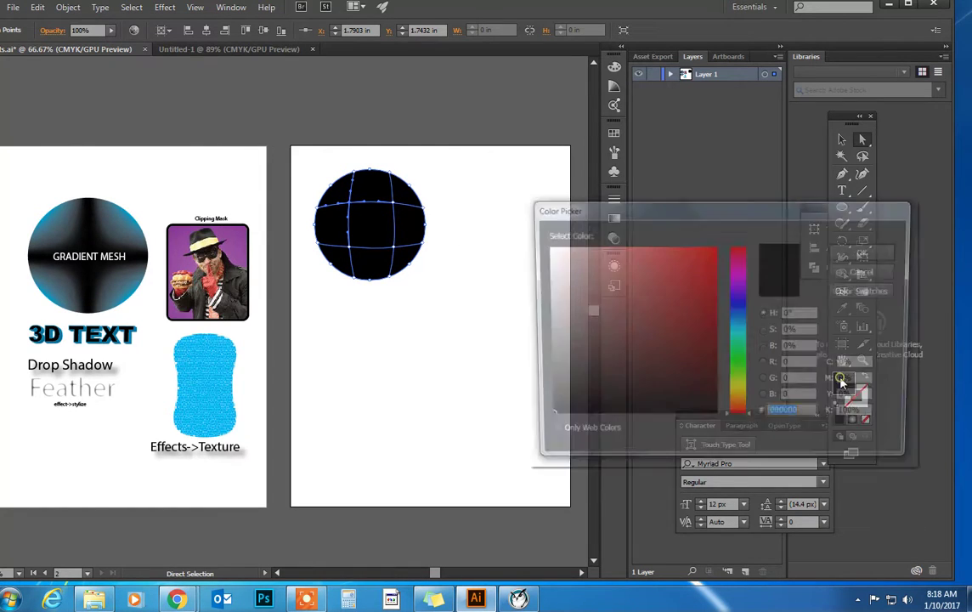
left_click_drag(534, 245, 554, 253)
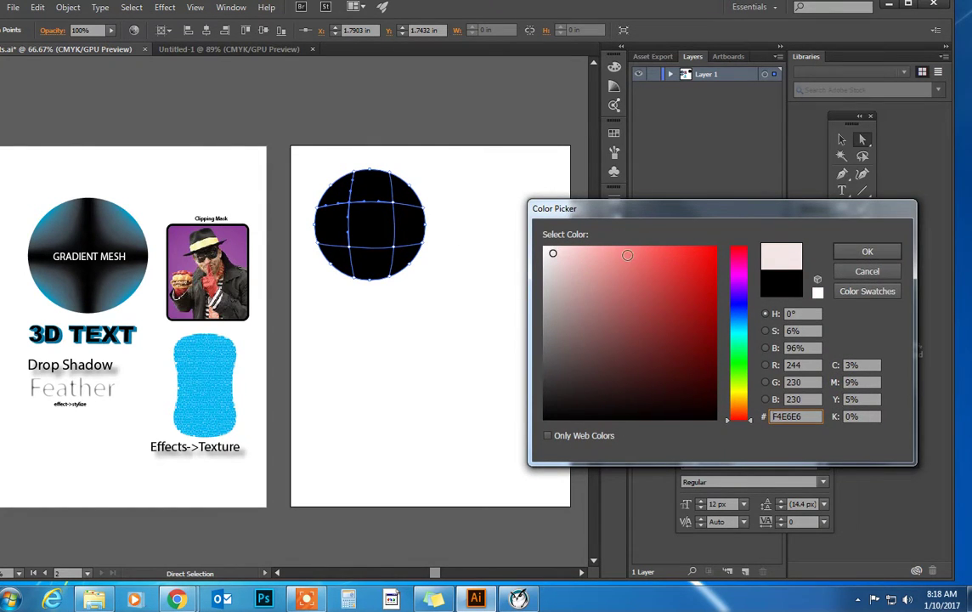
left_click(867, 252)
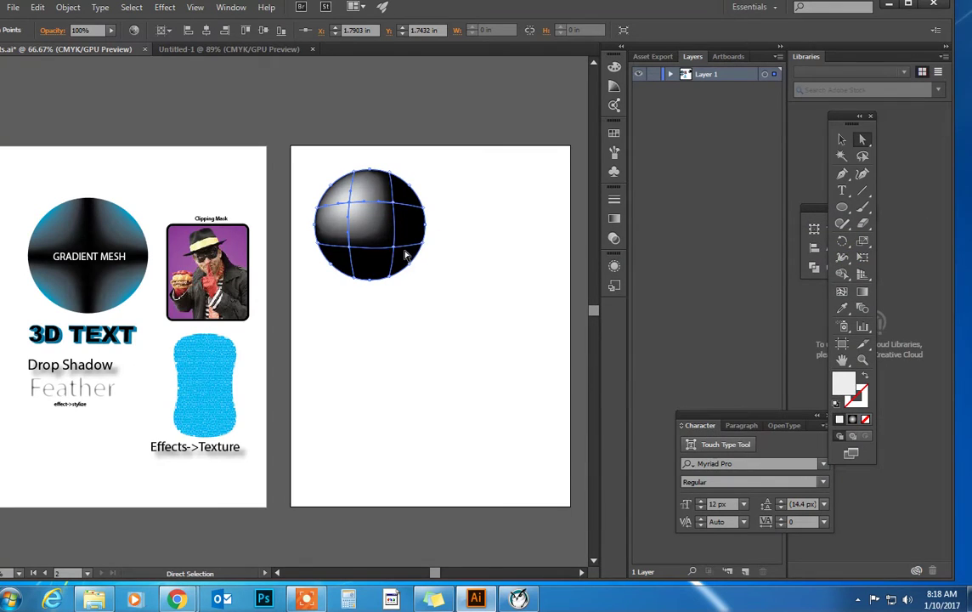
Set the circle's lower-right inner mesh point to near-white F4EAEA and nudge that point slightly.
left_click(395, 248)
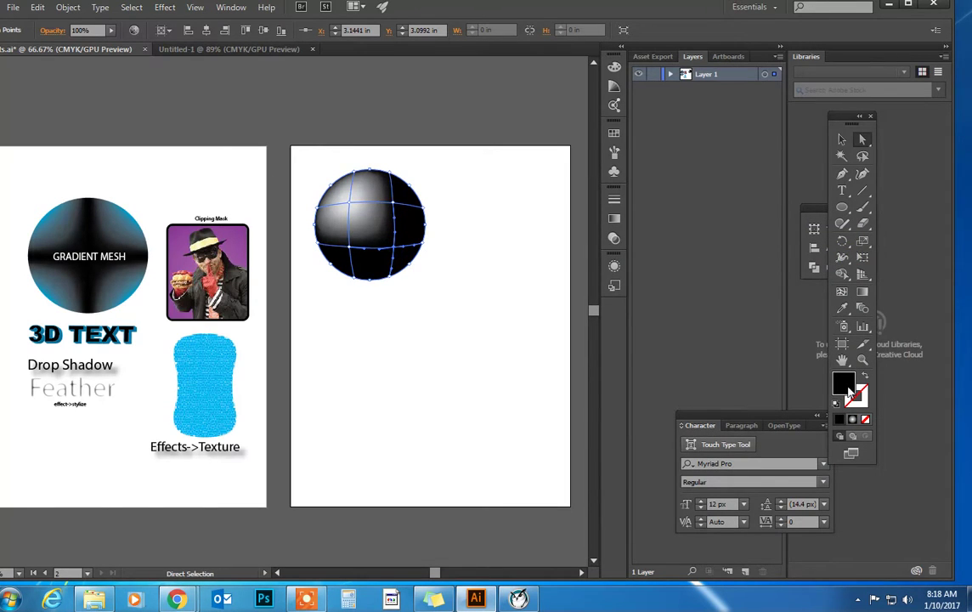
double_click(842, 383)
left_click(550, 252)
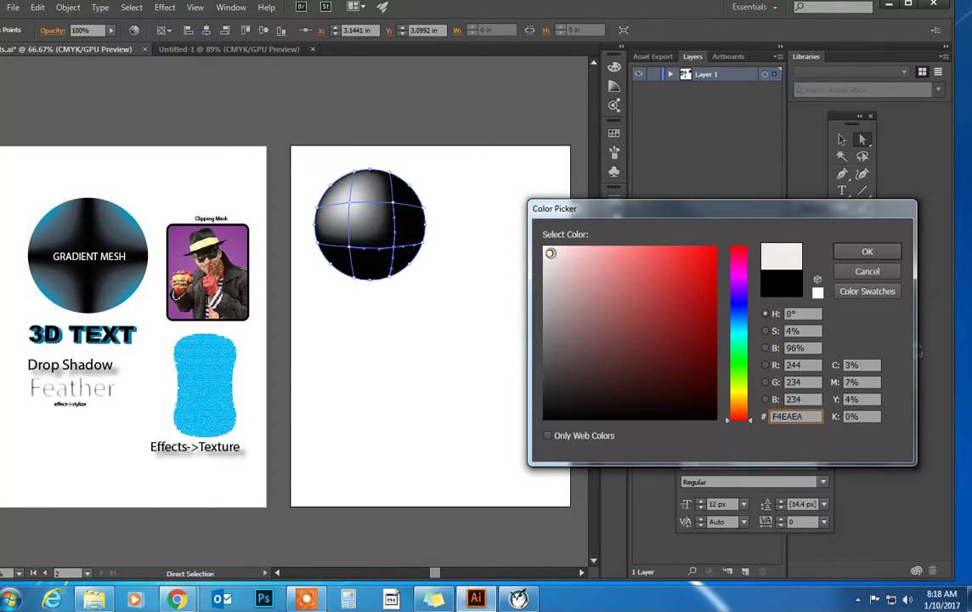
key("Return")
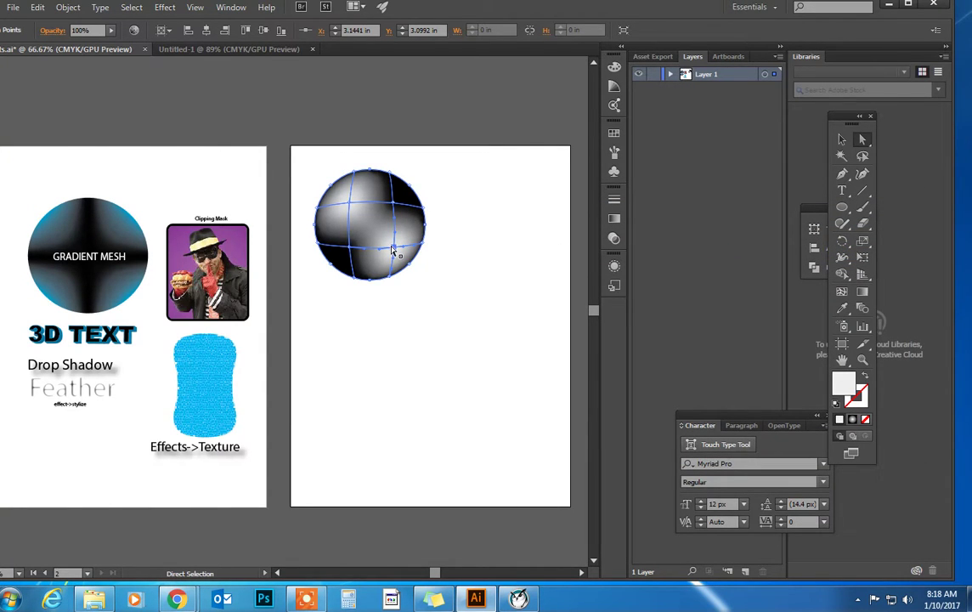
mouse_move(391, 249)
left_mouse_down()
mouse_move(395, 236)
mouse_move(410, 242)
left_mouse_up()
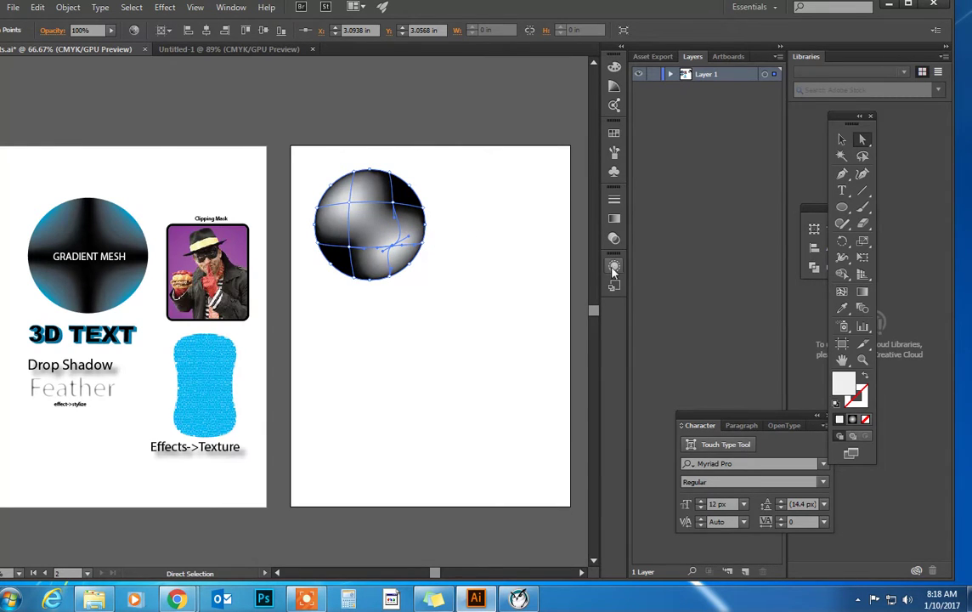
Undo the mesh point edits and the added mesh points on the circle, back to its radial gradient fill.
left_click(334, 190)
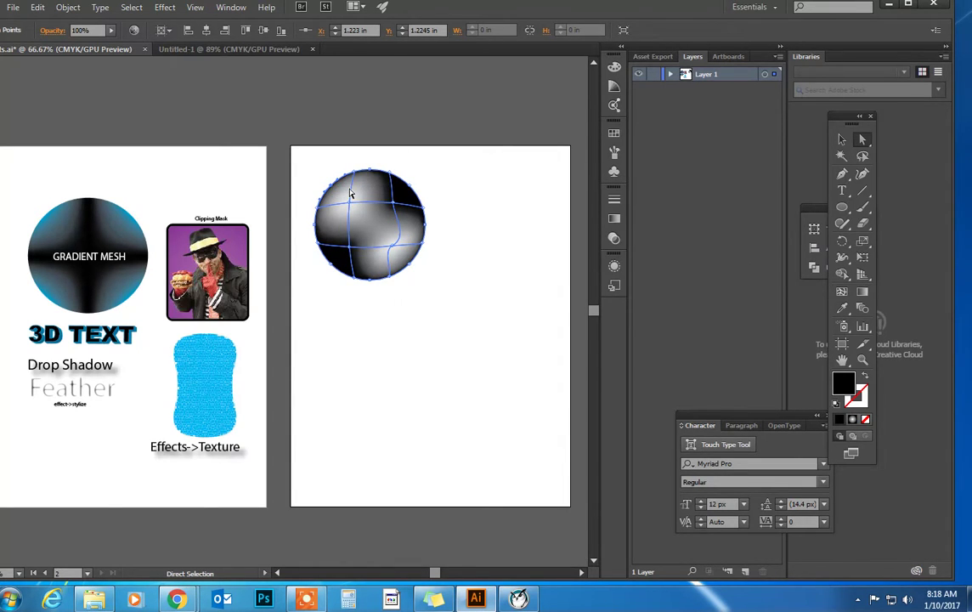
key("v")
key("ctrl+z")
key("ctrl+z")
key("ctrl+z")
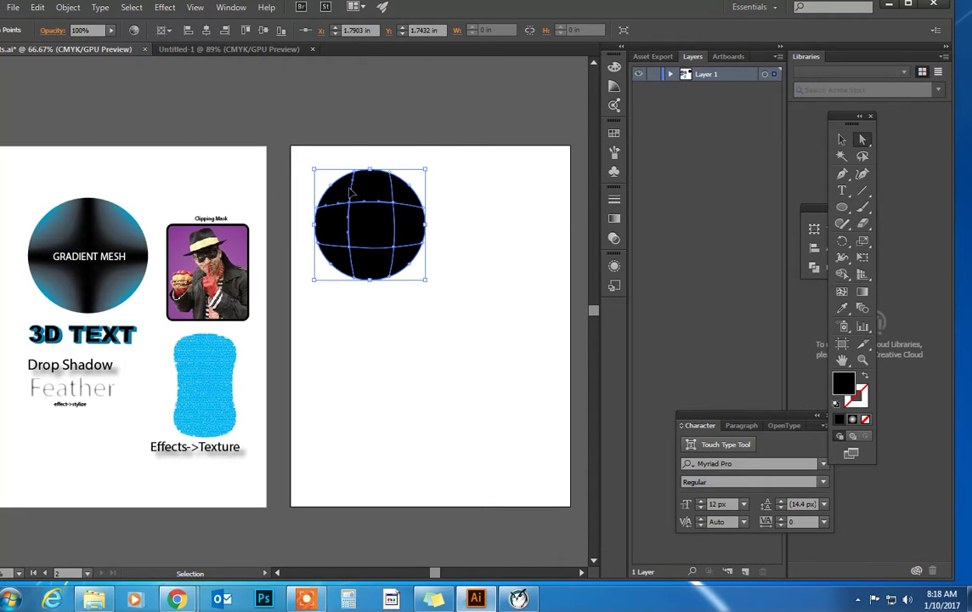
key("ctrl+z")
key("a")
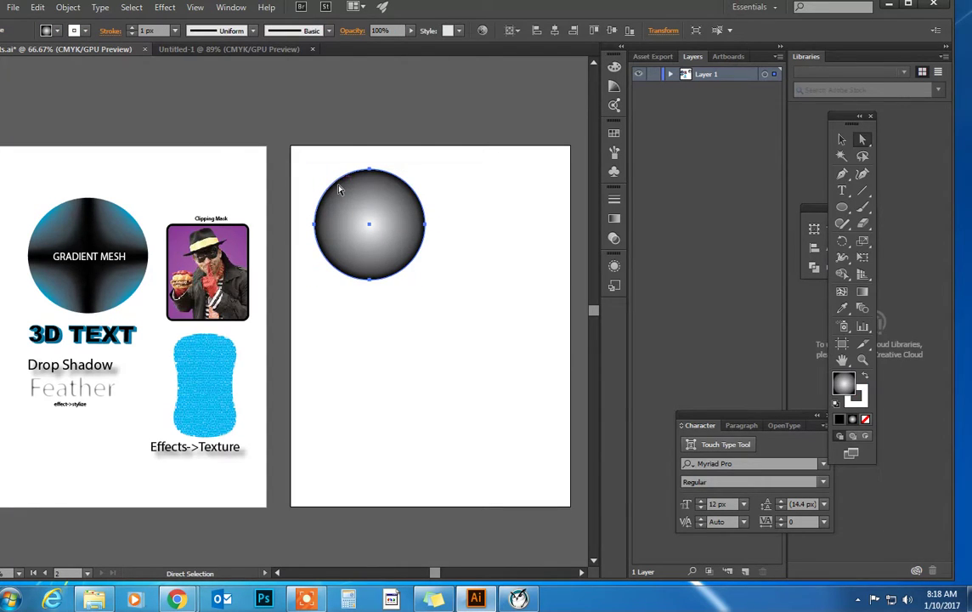
Convert the circle to a gradient mesh from its upper-left edge and set its upper-right edge point to F9F9F9.
left_click(842, 290)
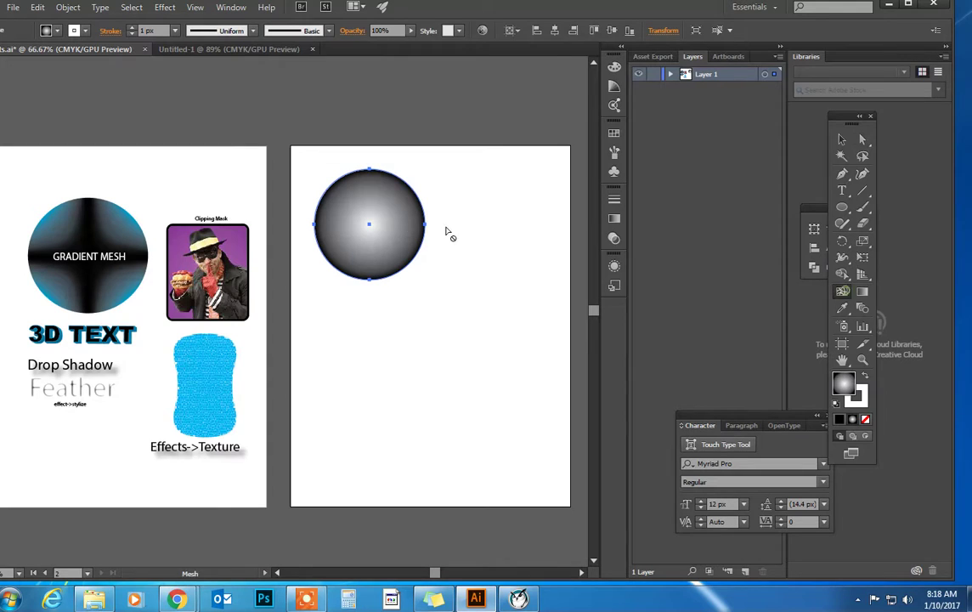
left_click(338, 187)
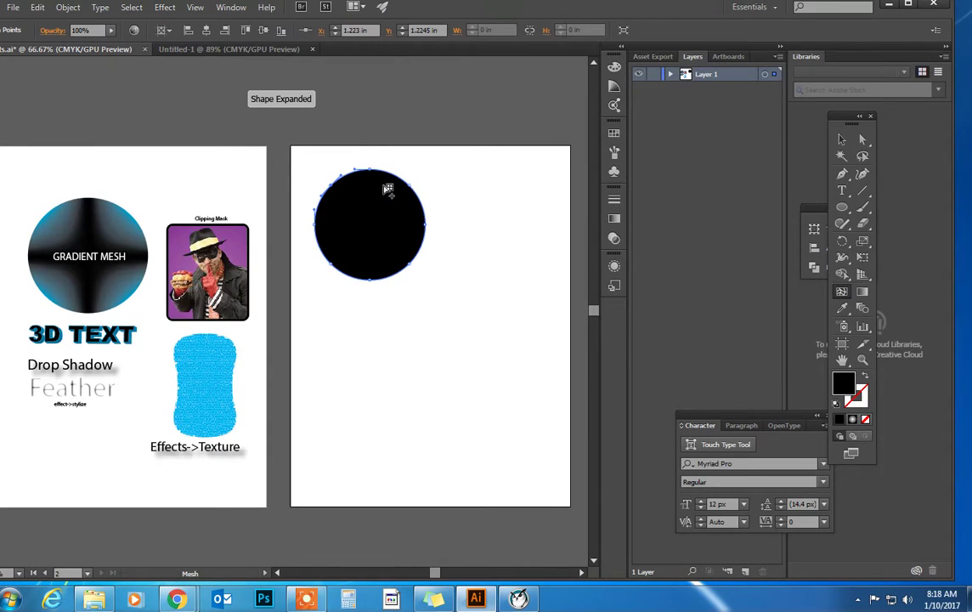
key("a")
left_click(407, 185)
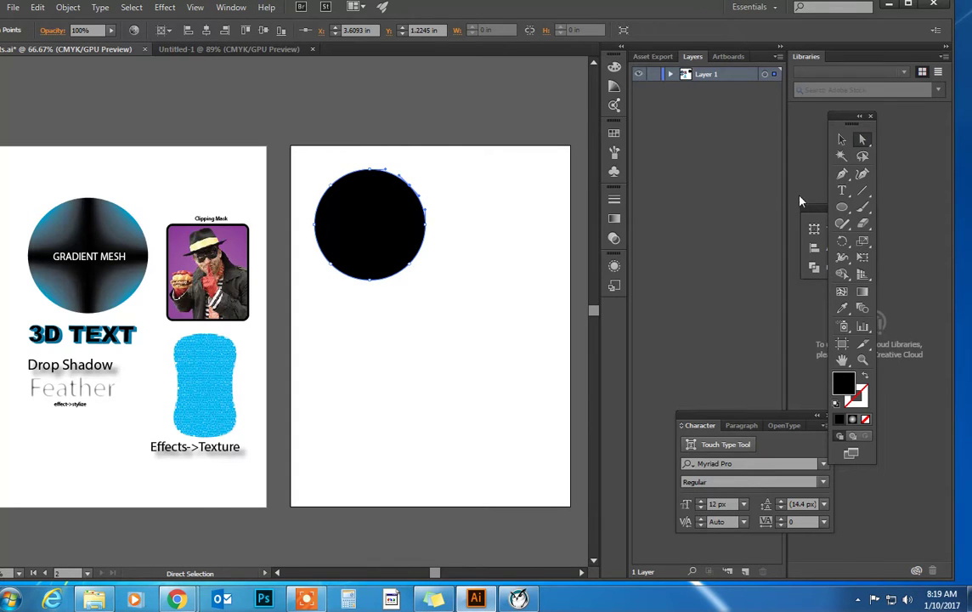
double_click(845, 382)
left_click_drag(561, 255, 543, 248)
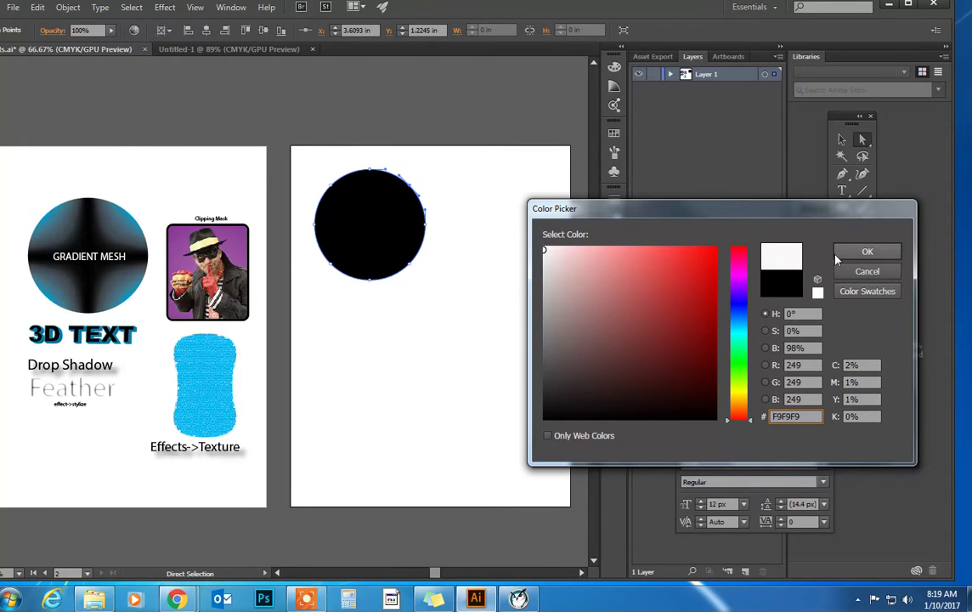
left_click(867, 251)
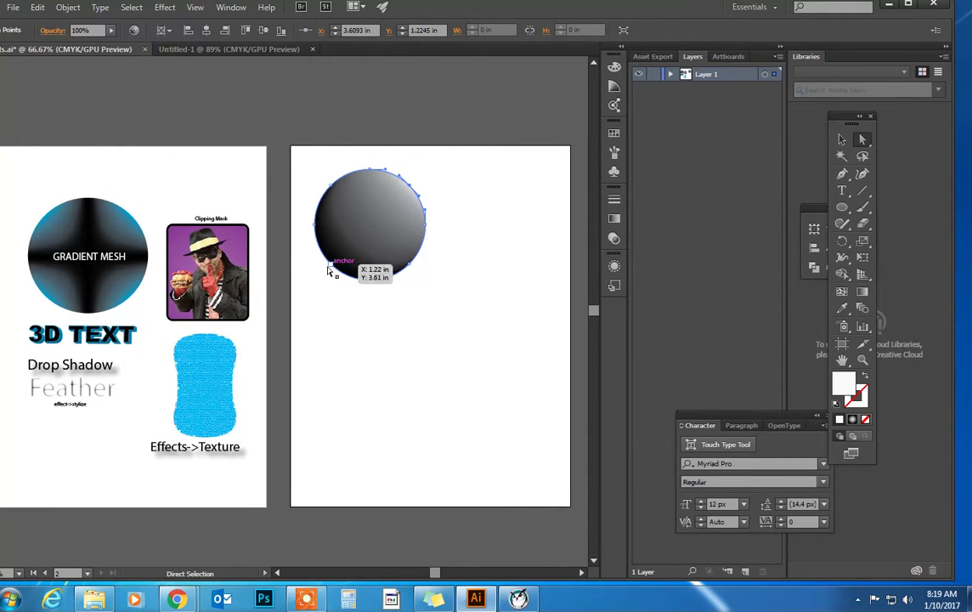
Set the circle's lower-left edge mesh point to near-white F9F4F4 and deselect the circle.
left_click(334, 269)
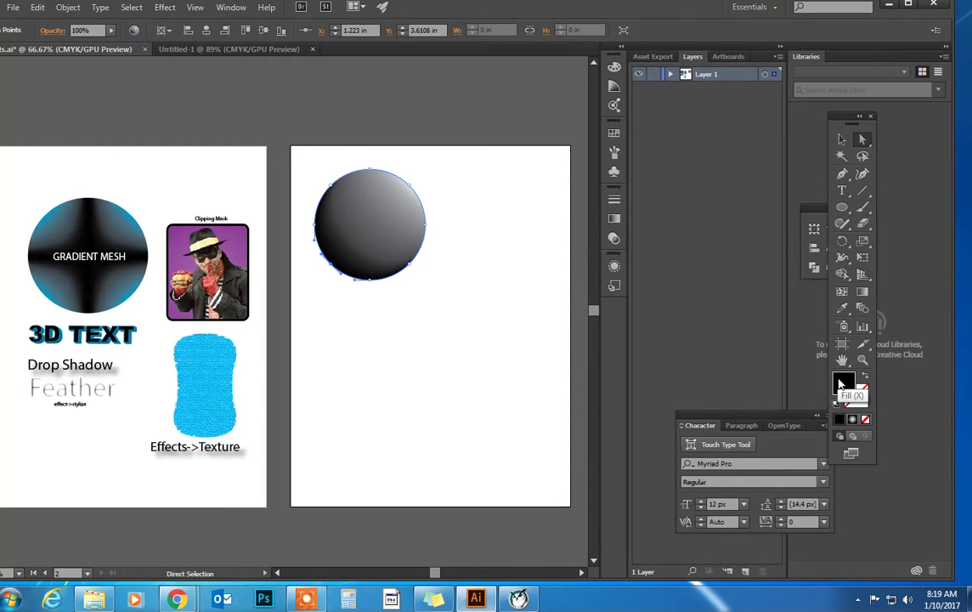
double_click(841, 382)
left_click(552, 253)
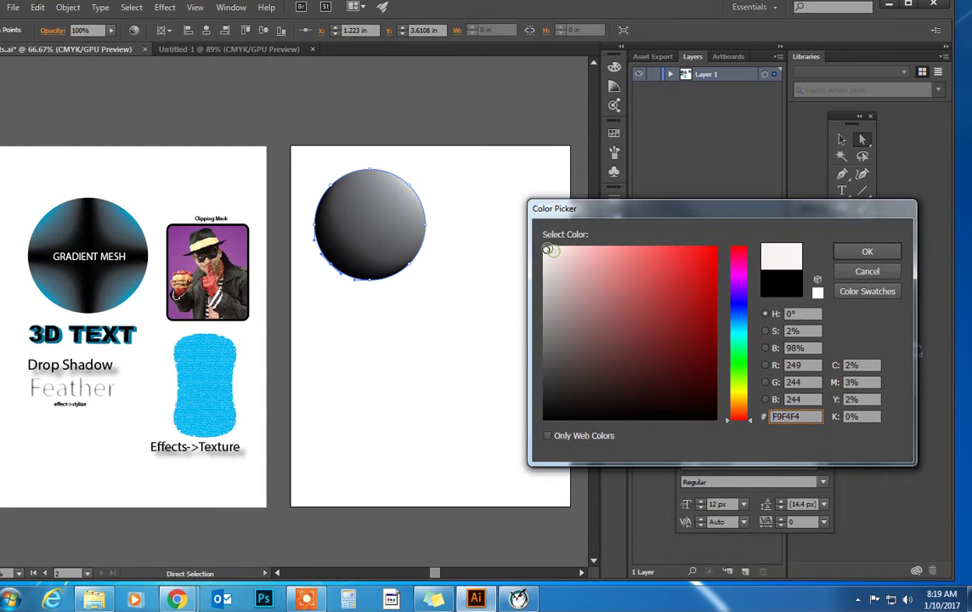
left_click(897, 254)
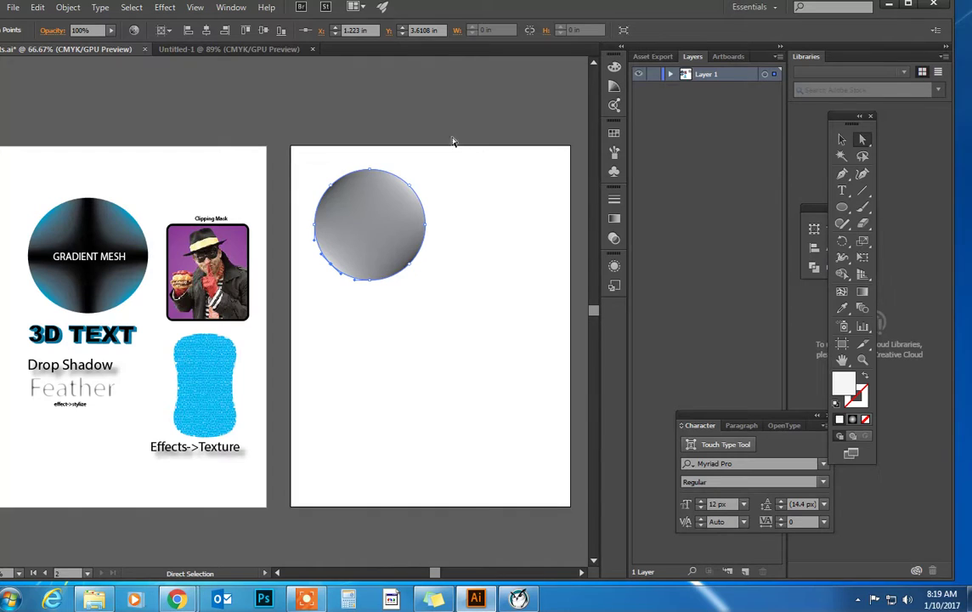
left_click(449, 138)
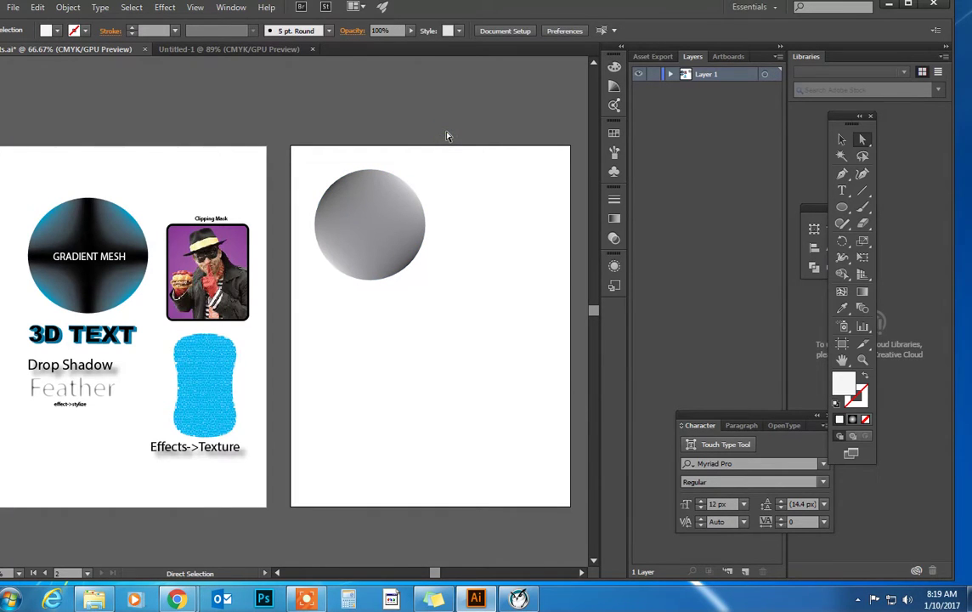
Add a text area reading "GRADIENT MESH" across the gray circle and center-align its text.
key("t")
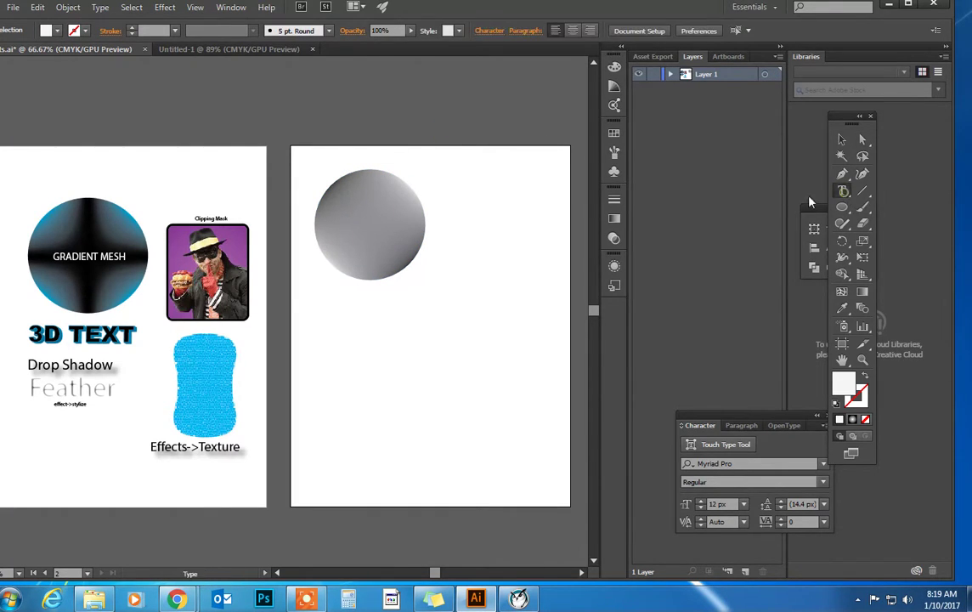
left_click_drag(340, 213, 411, 226)
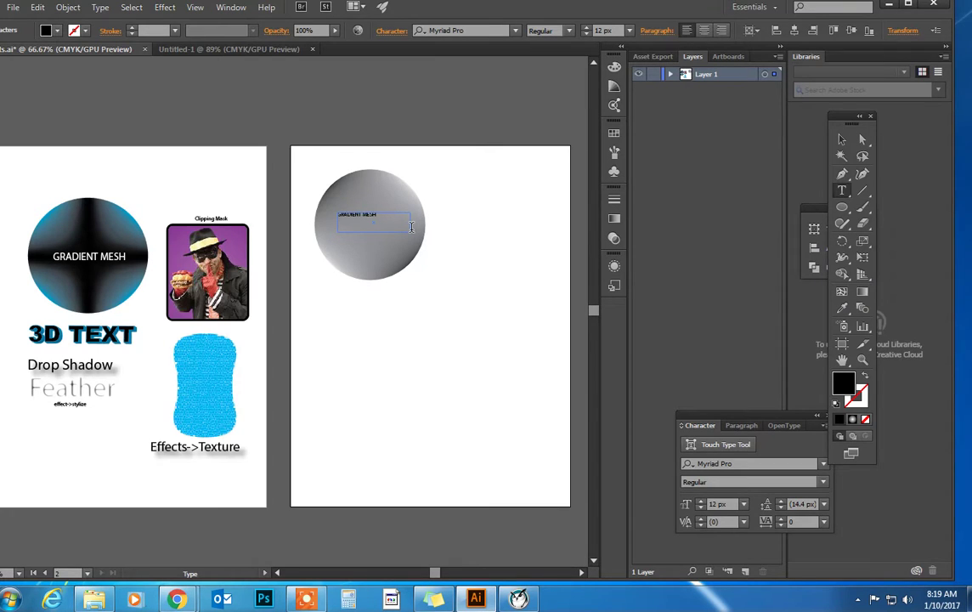
left_click(411, 224, "ctrl")
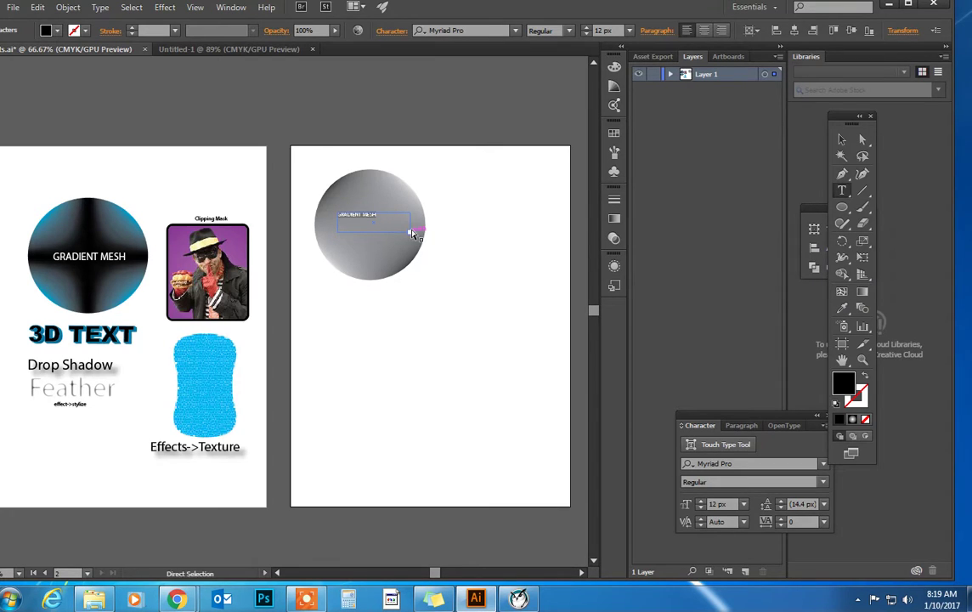
left_click(703, 31)
Set the "GRADIENT MESH" text size to 21 px and move the text to the middle of the circle.
left_click(587, 32)
left_click(587, 32)
left_click(587, 31)
left_click(587, 32)
left_click(587, 31)
left_click(588, 31)
left_click(587, 35)
left_click(587, 35)
left_click(586, 35)
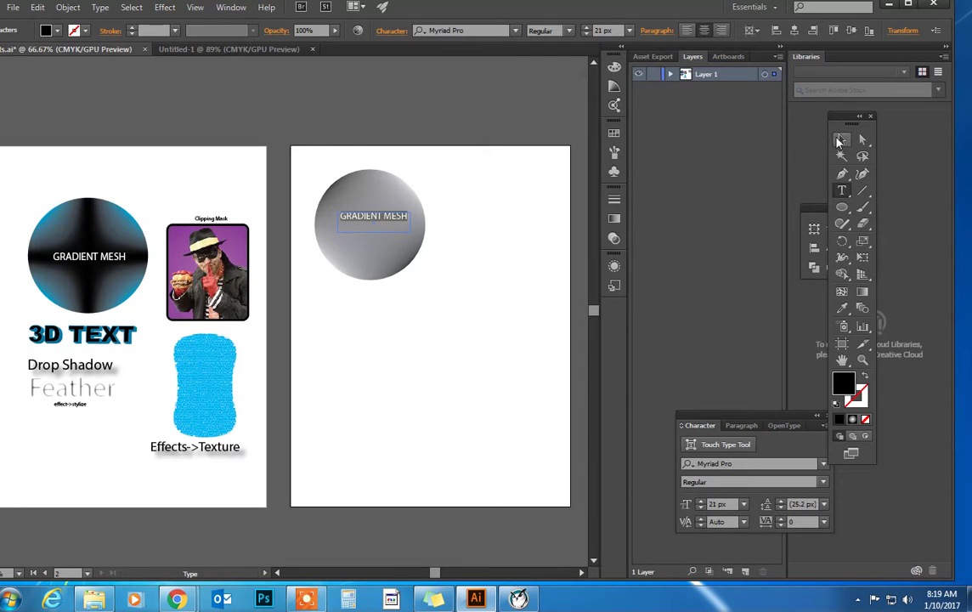
key("Escape")
left_click_drag(382, 222, 380, 233)
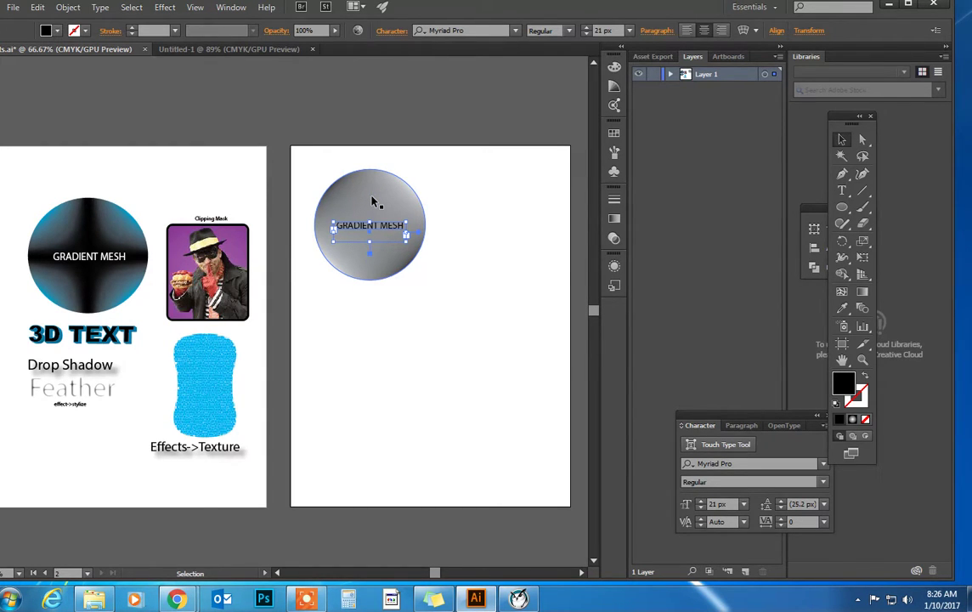
Draw a second circle about 3.17 in across and place it to the right of the labeled circle.
left_click(842, 209)
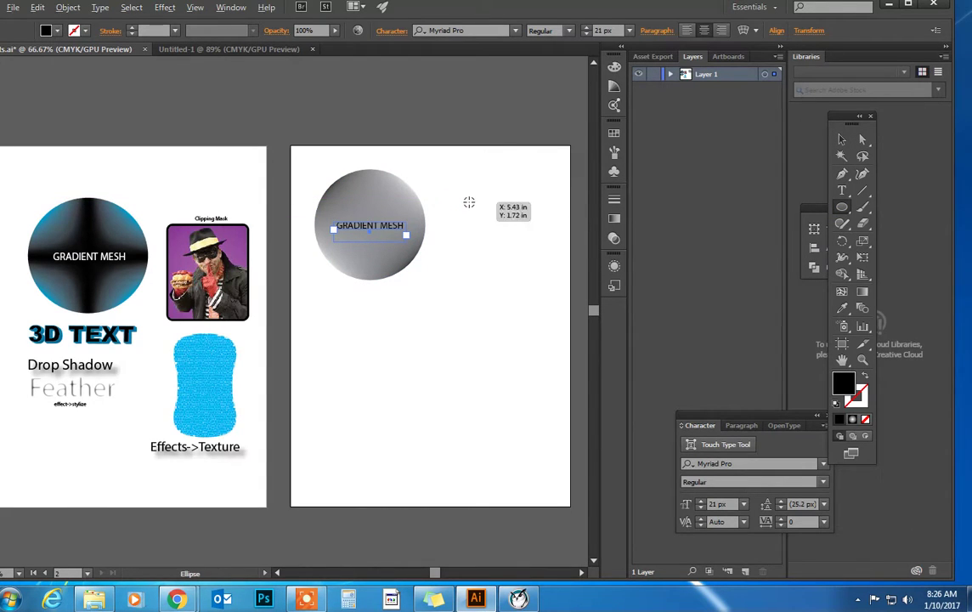
left_click_drag(472, 204, 524, 255)
key("v")
left_click_drag(503, 205, 525, 224)
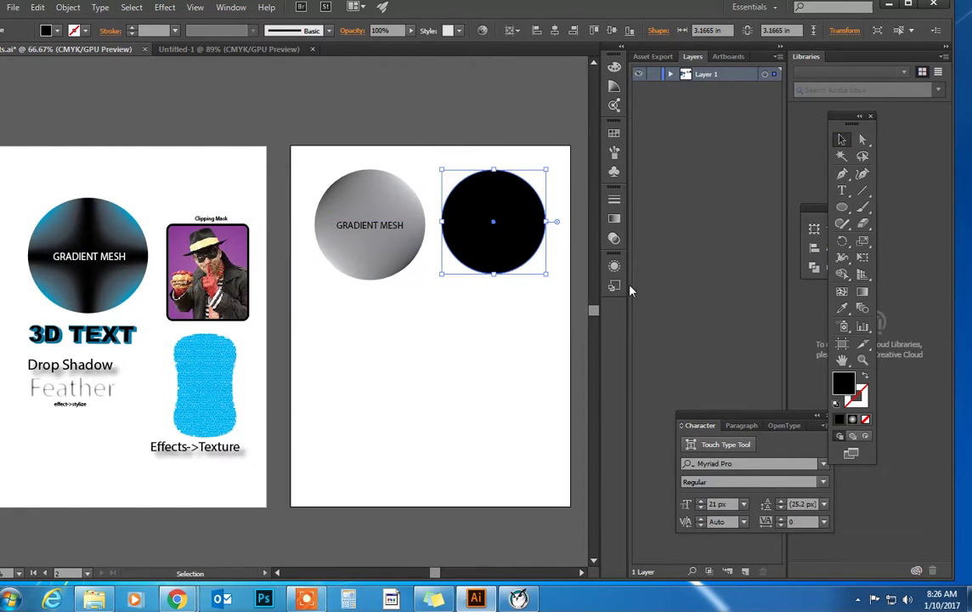
Fill the second circle with the radial white-to-black gradient and put the gradient settings away.
left_click(854, 420)
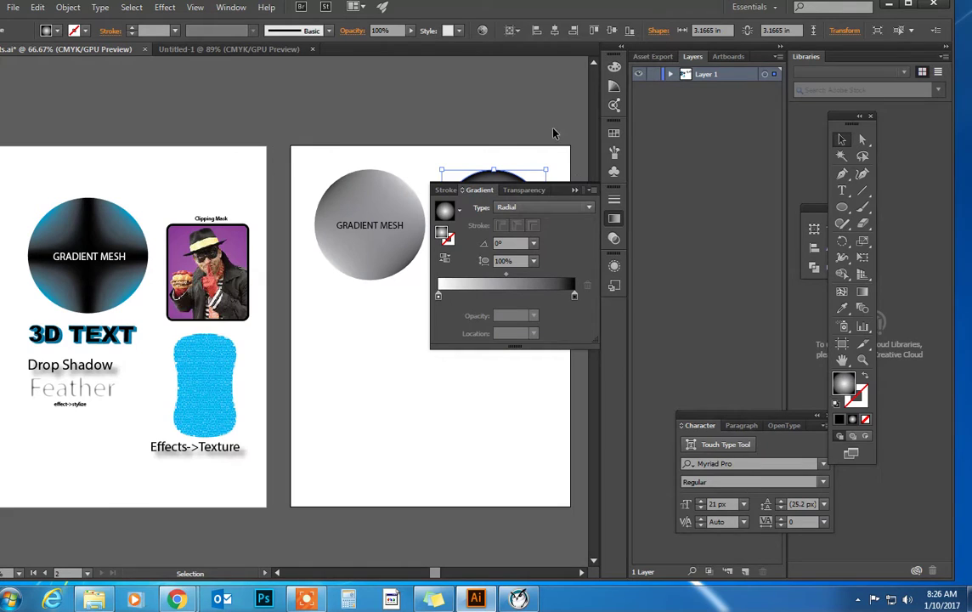
left_click(537, 157)
left_click(576, 193)
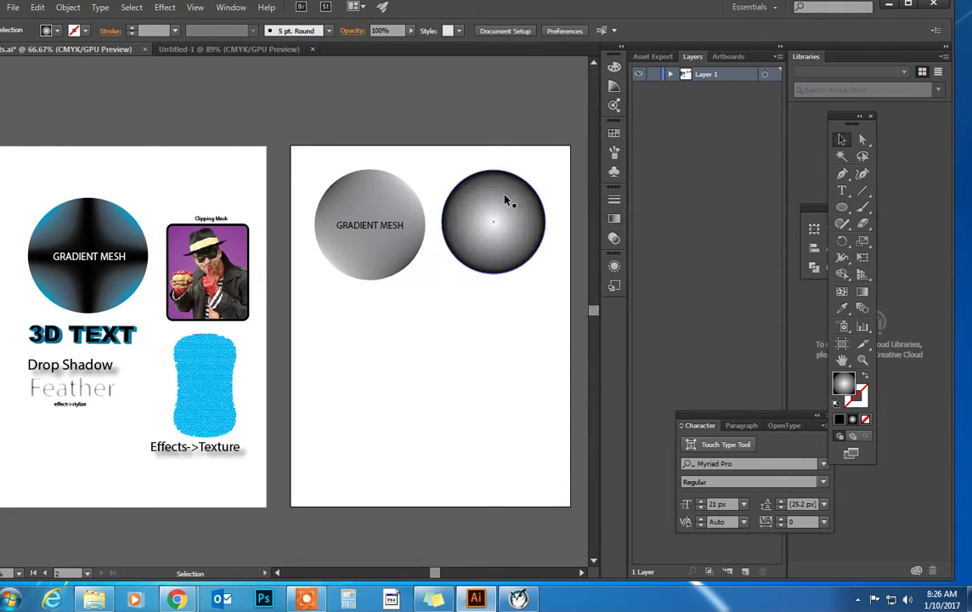
Expand the second circle's fill to a gradient mesh.
left_click(504, 198)
left_click(76, 11)
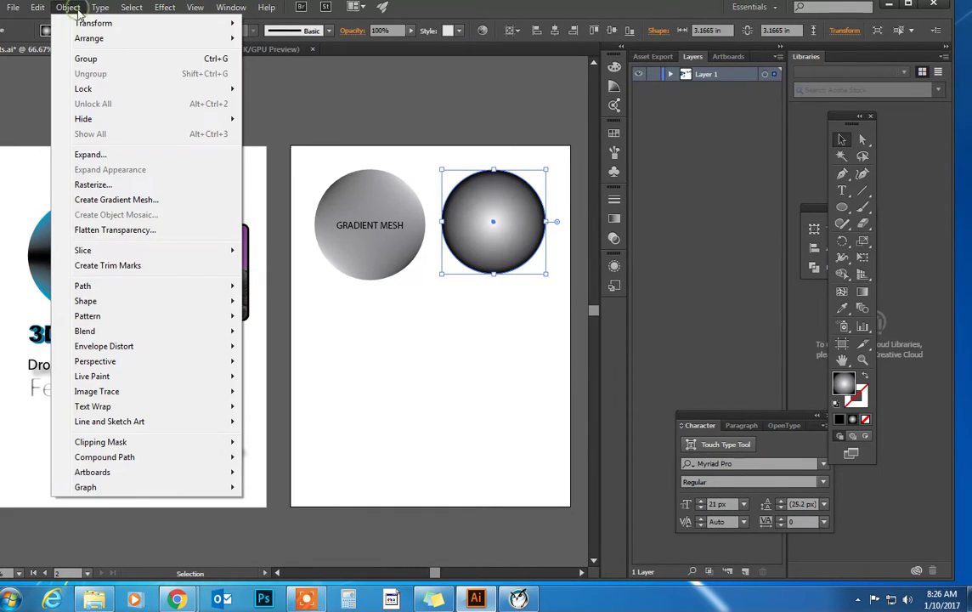
left_click(79, 139)
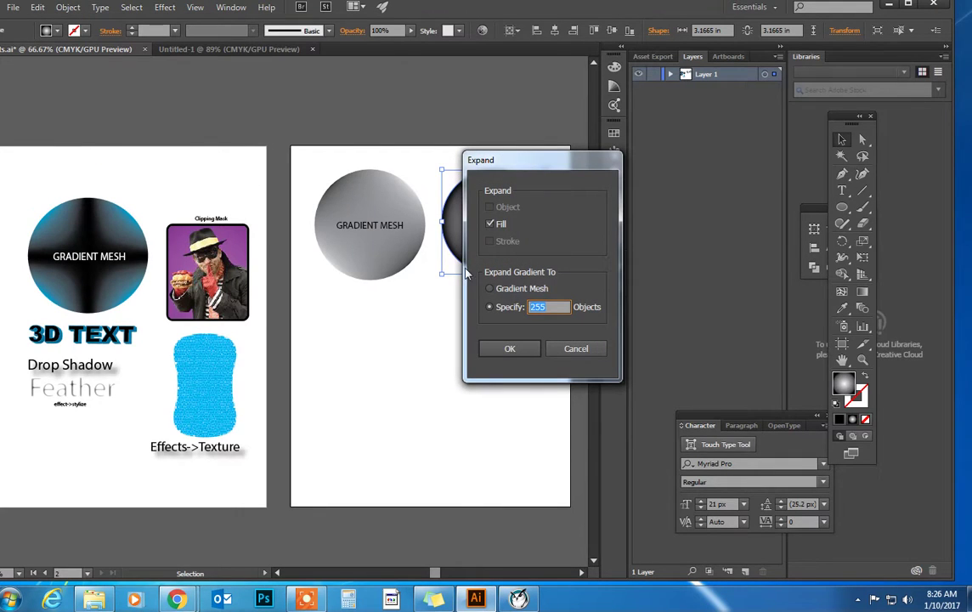
left_click(491, 289)
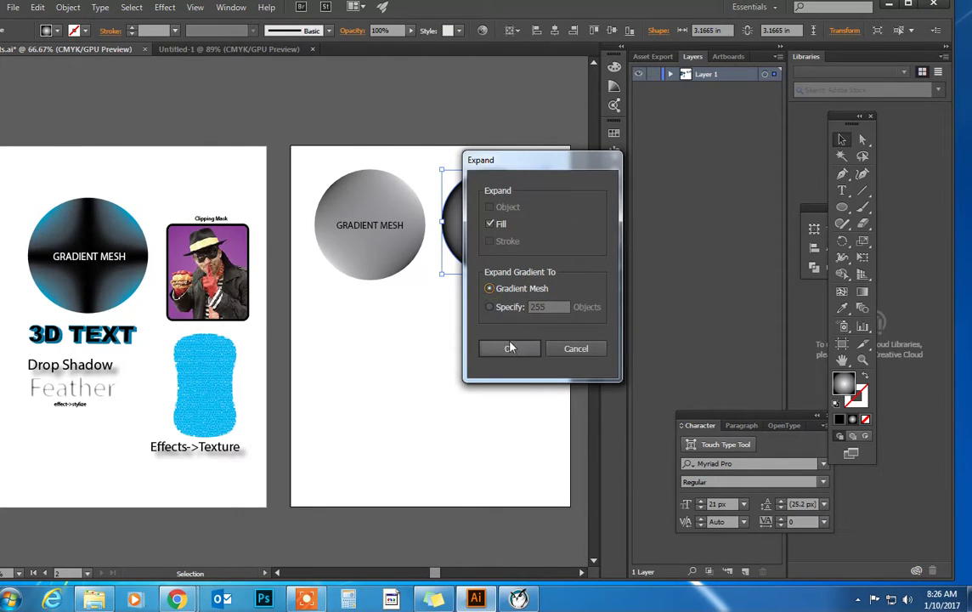
left_click(510, 348)
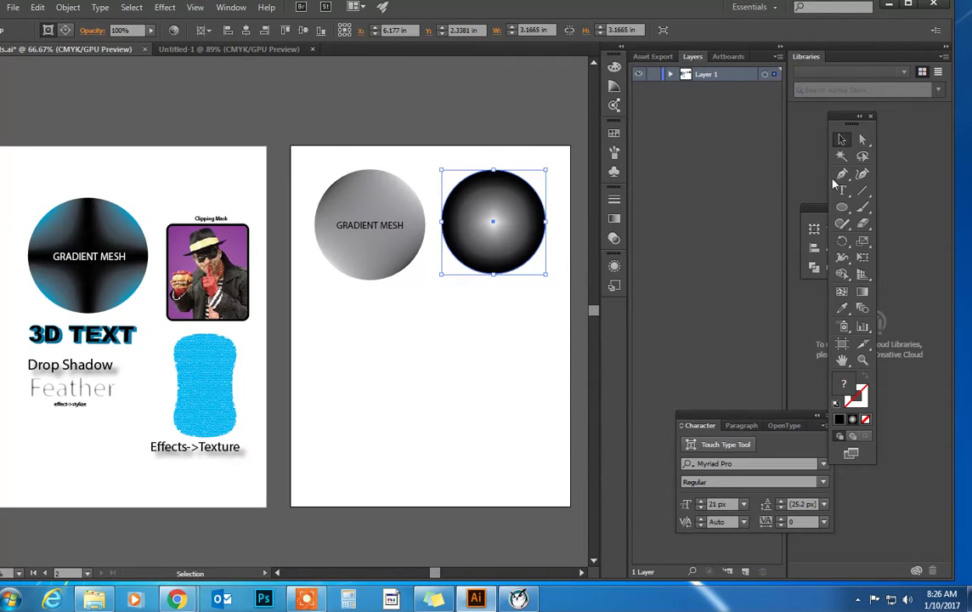
Shift the second circle slightly down toward the labeled circle and add a mesh point left of its centre.
left_click(861, 139)
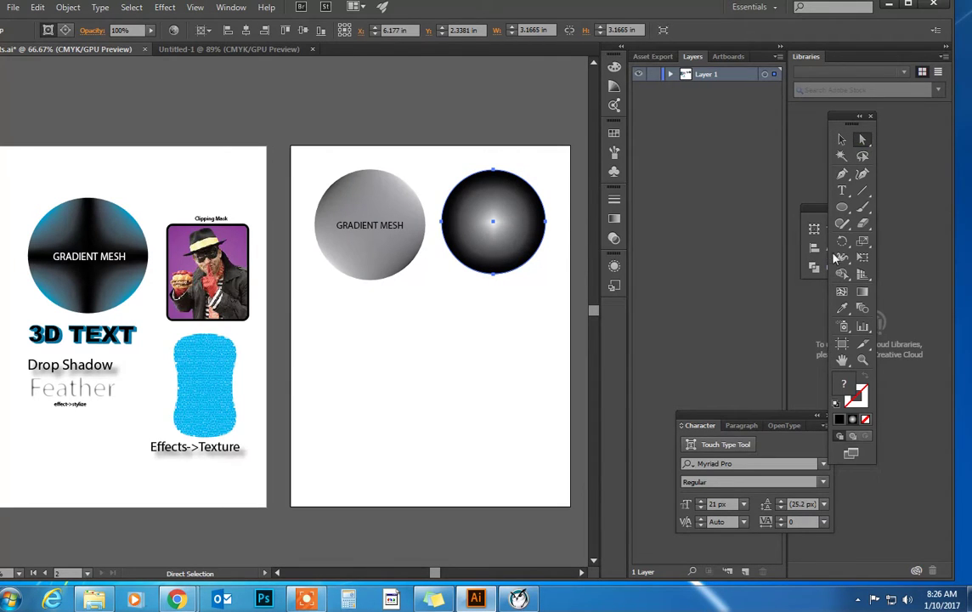
left_click(842, 291)
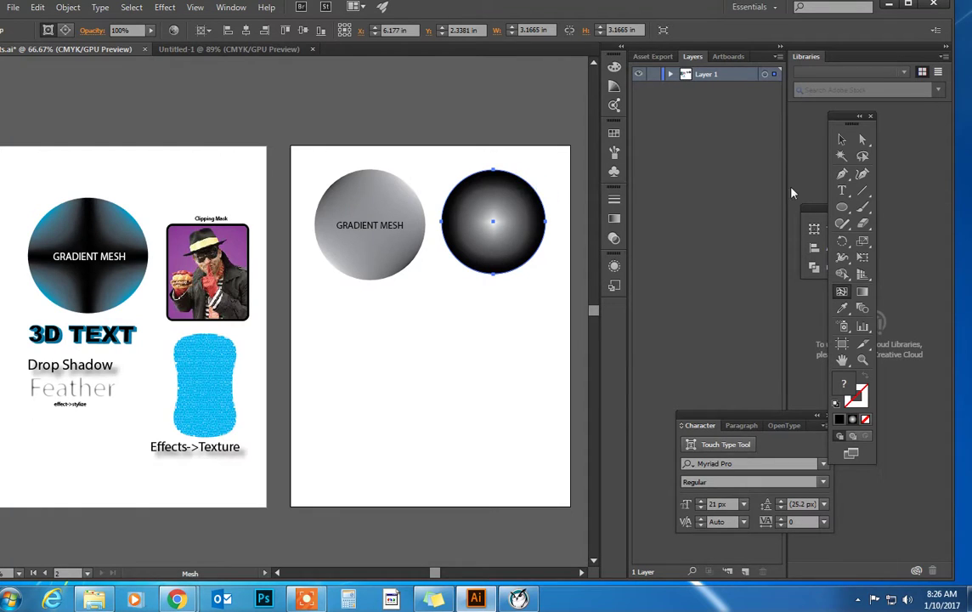
left_click(861, 139)
mouse_move(501, 215)
left_mouse_down()
mouse_move(494, 200)
mouse_move(496, 224)
left_mouse_up()
left_click(841, 292)
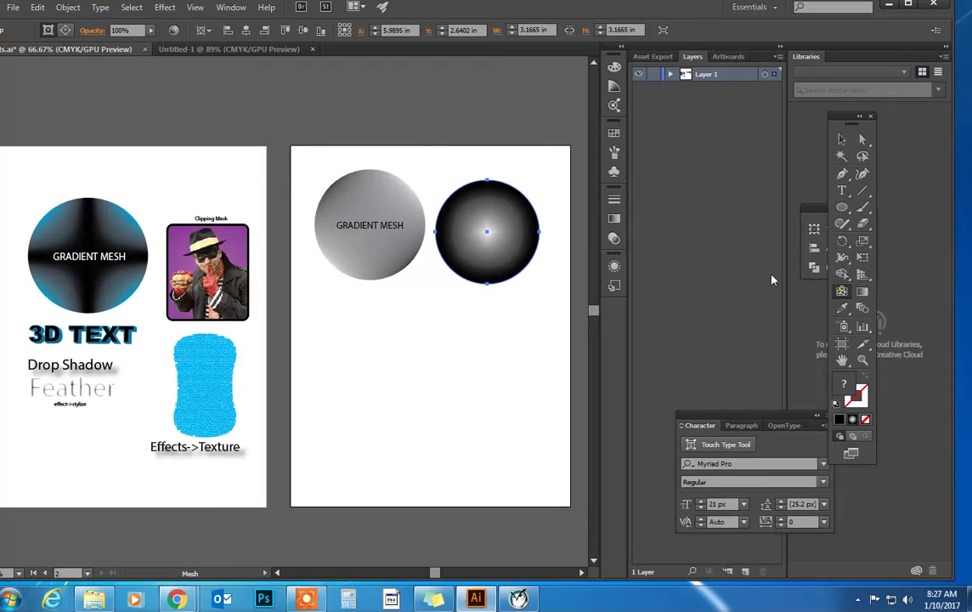
left_click(465, 225)
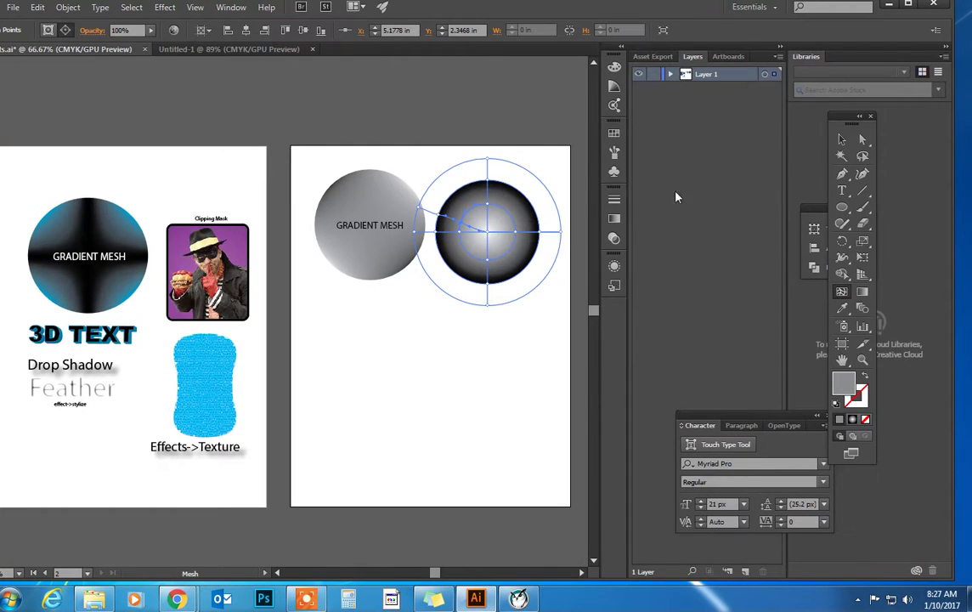
Try to color the top anchor point of the second circle's outline red.
left_click(862, 141)
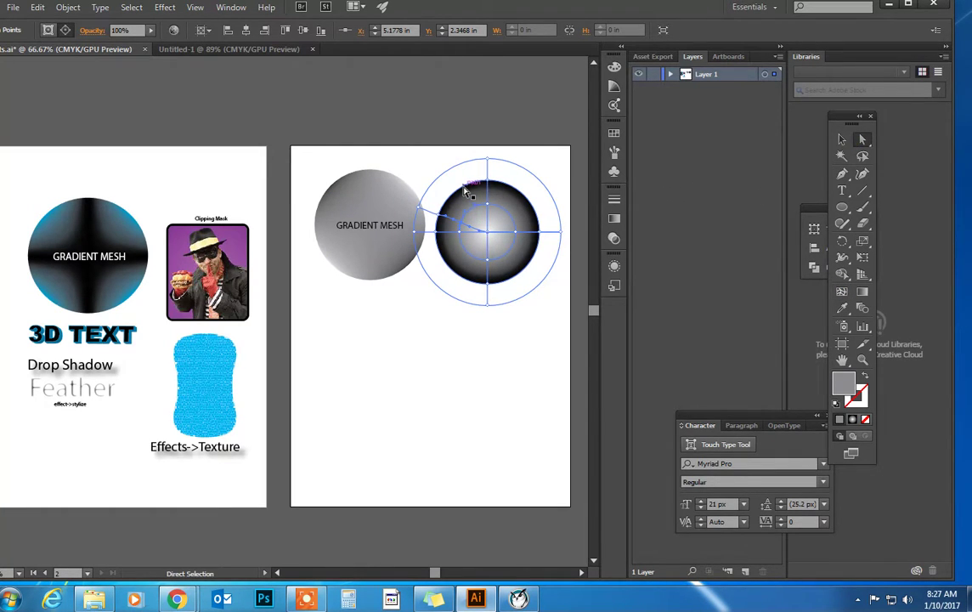
left_click_drag(466, 192, 473, 200)
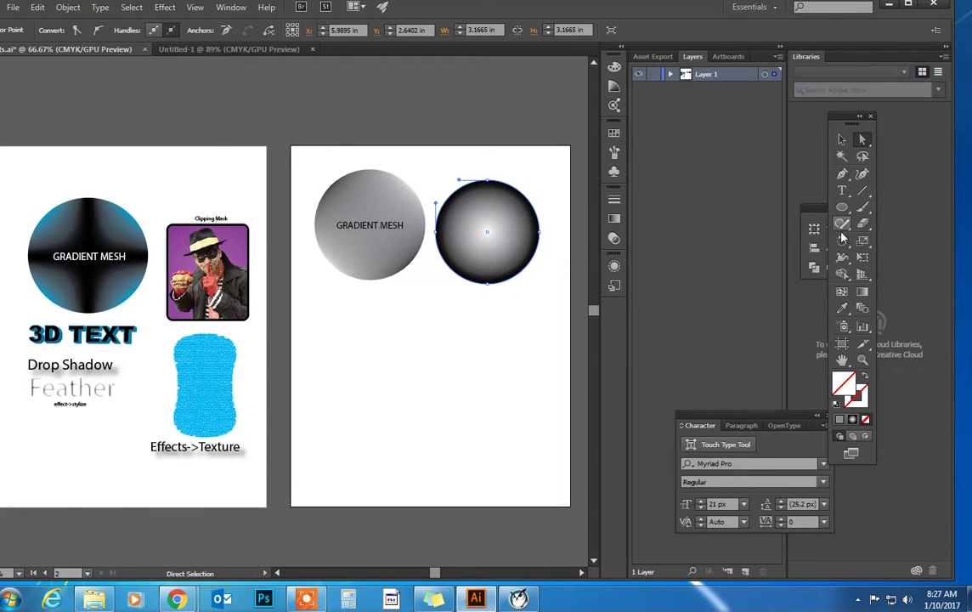
left_click(532, 201)
left_click(532, 199)
left_click(524, 197)
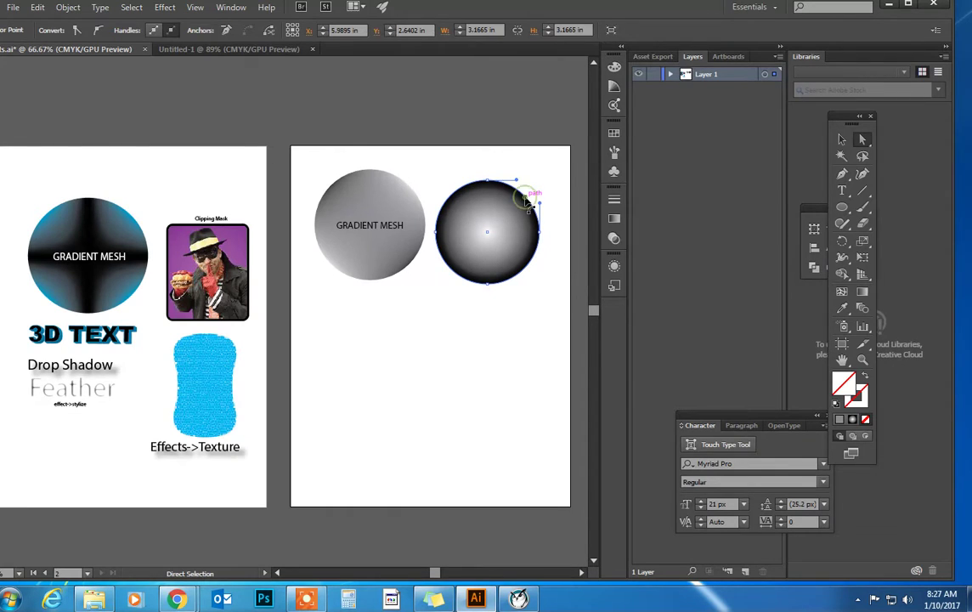
left_click(488, 181)
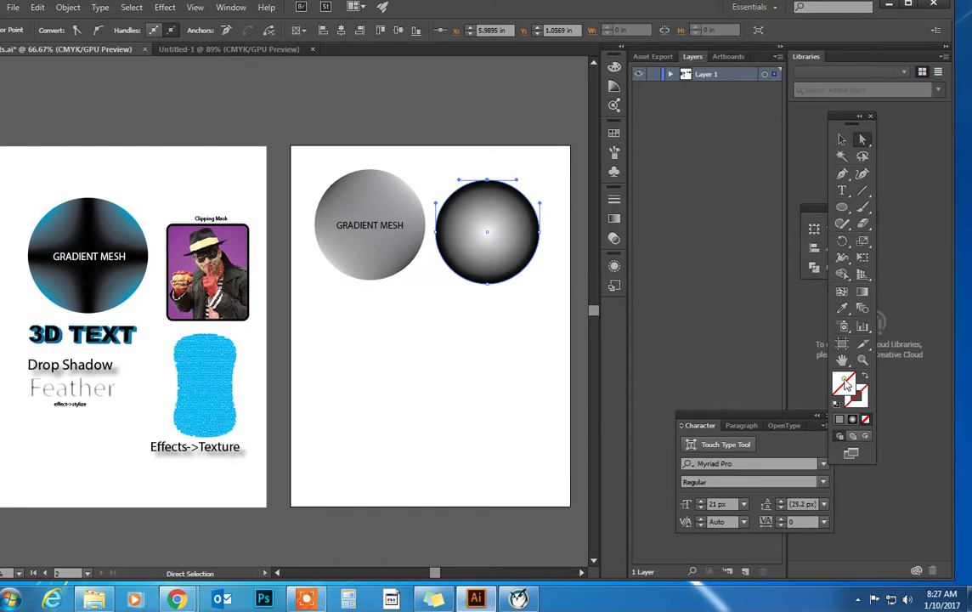
double_click(846, 384)
left_click(638, 291)
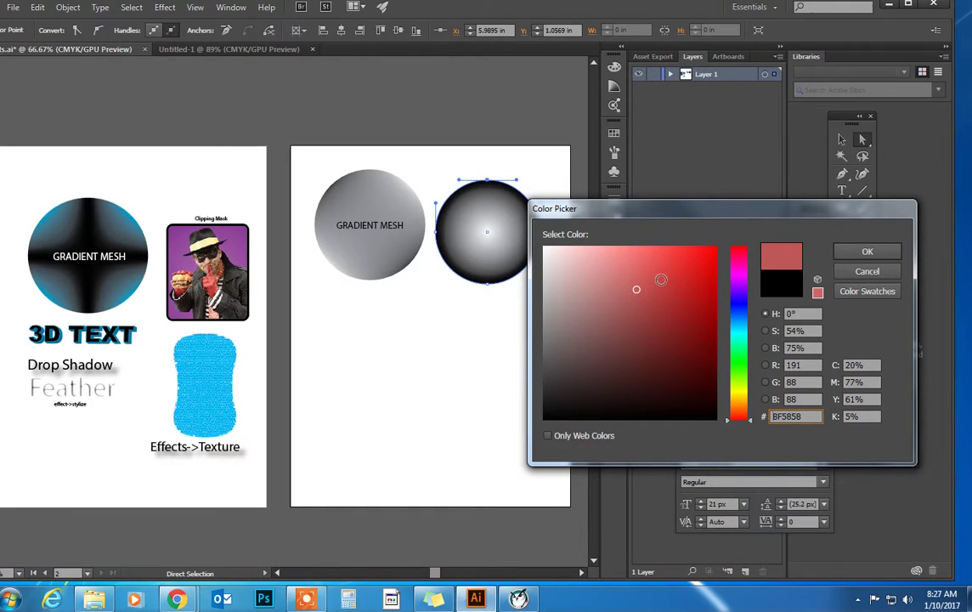
left_click_drag(661, 280, 677, 269)
left_click(868, 252)
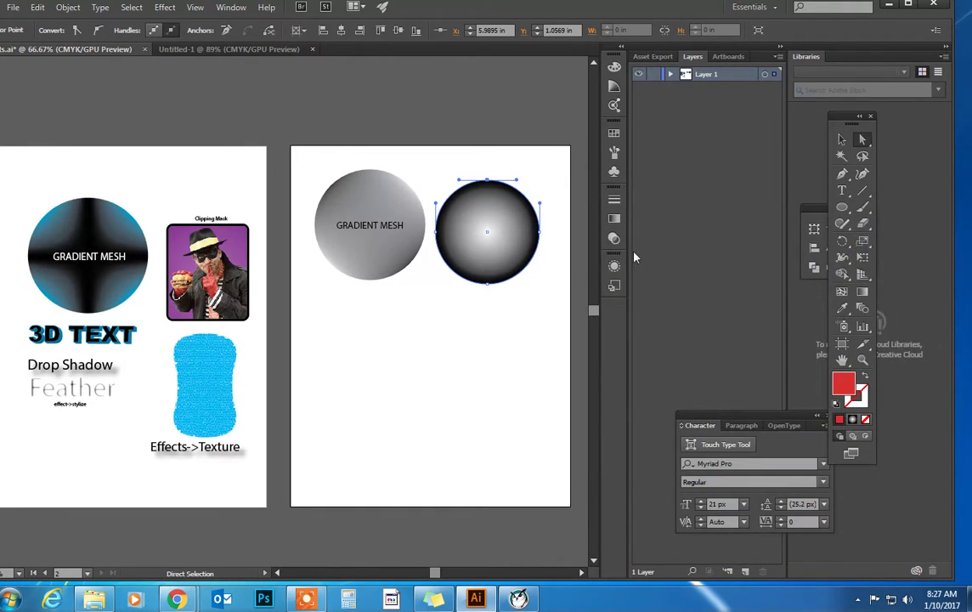
Add anchor points between the existing ones around the second circle's outline.
left_click_drag(842, 173, 772, 195)
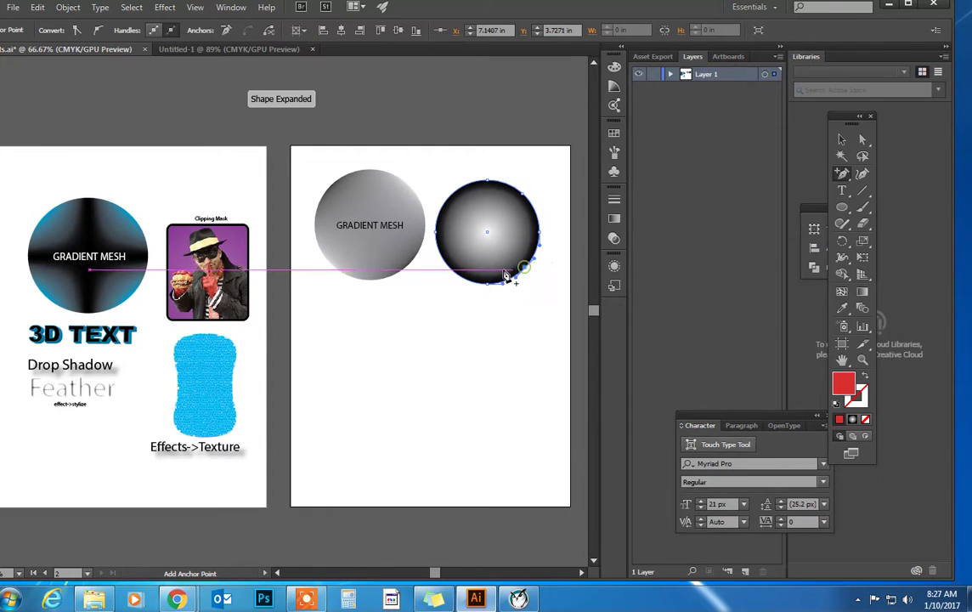
left_click(450, 199)
key("a")
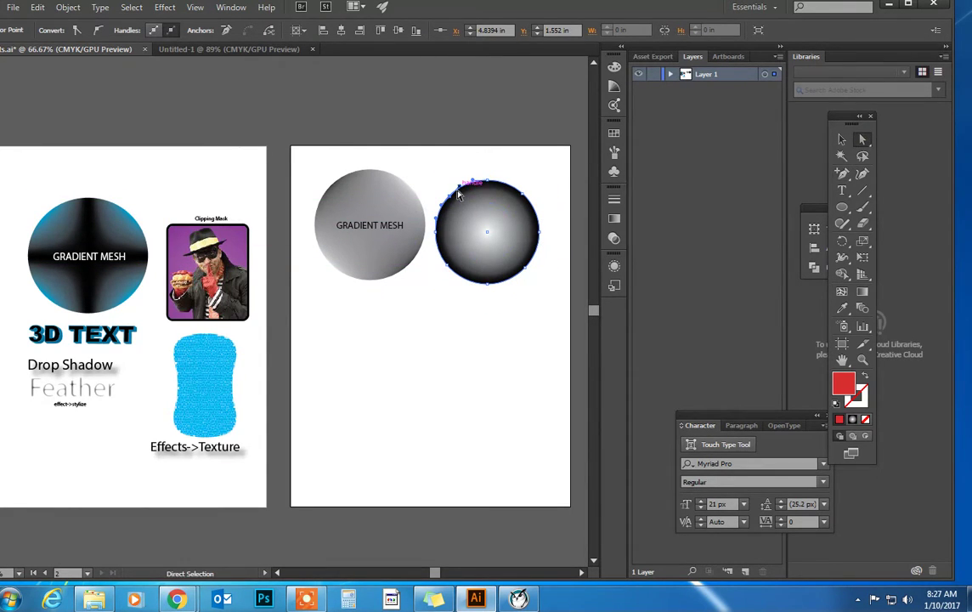
Try to color the upper-left anchor point of the second circle's outline dark red (631313).
left_click_drag(449, 196, 450, 198)
left_click(450, 175)
left_click(450, 197)
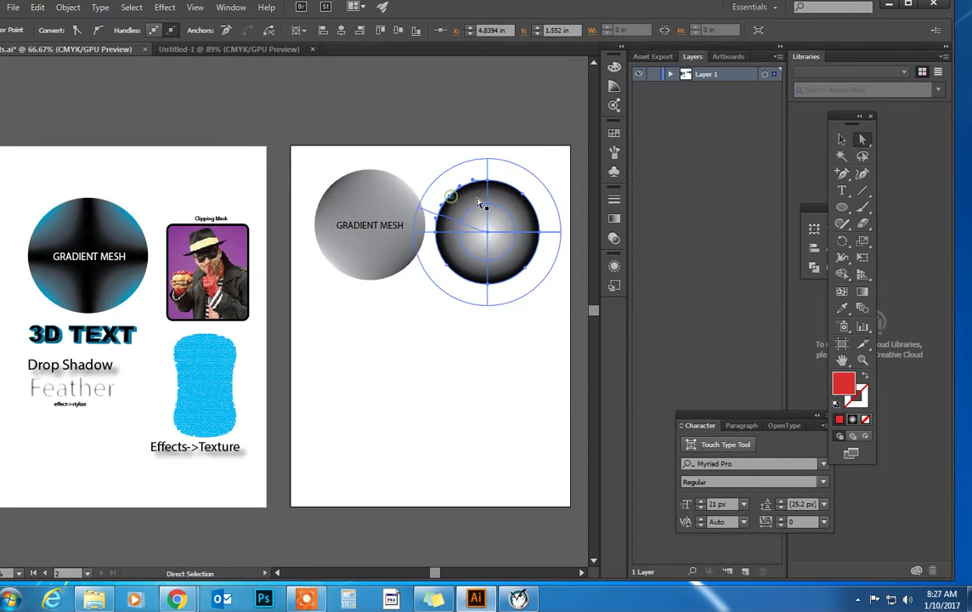
double_click(845, 384)
left_click(684, 349)
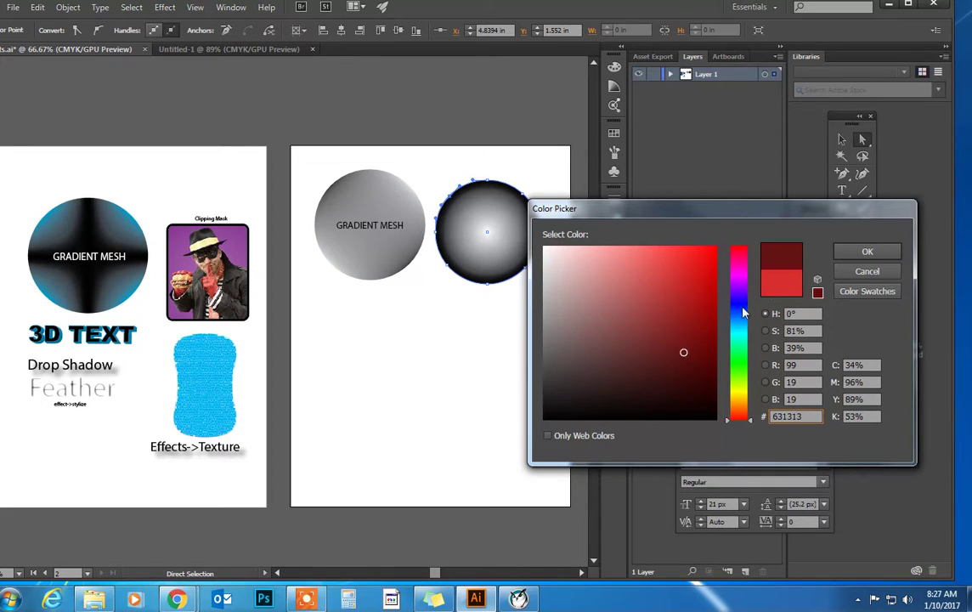
left_click(850, 253)
left_click(517, 245)
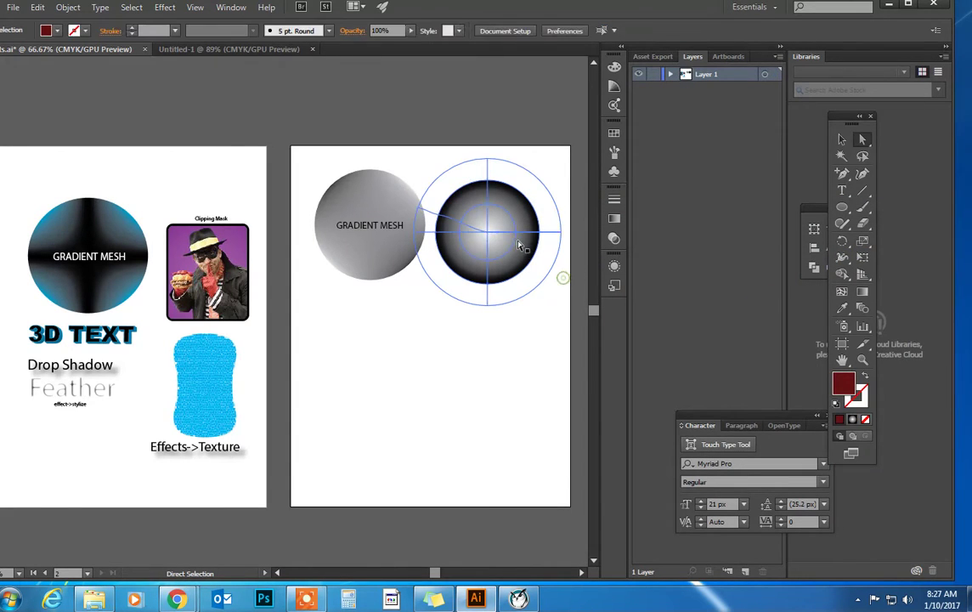
Try to pick individual points on the second circle's outline and mesh, and undo the last change.
left_click(439, 210)
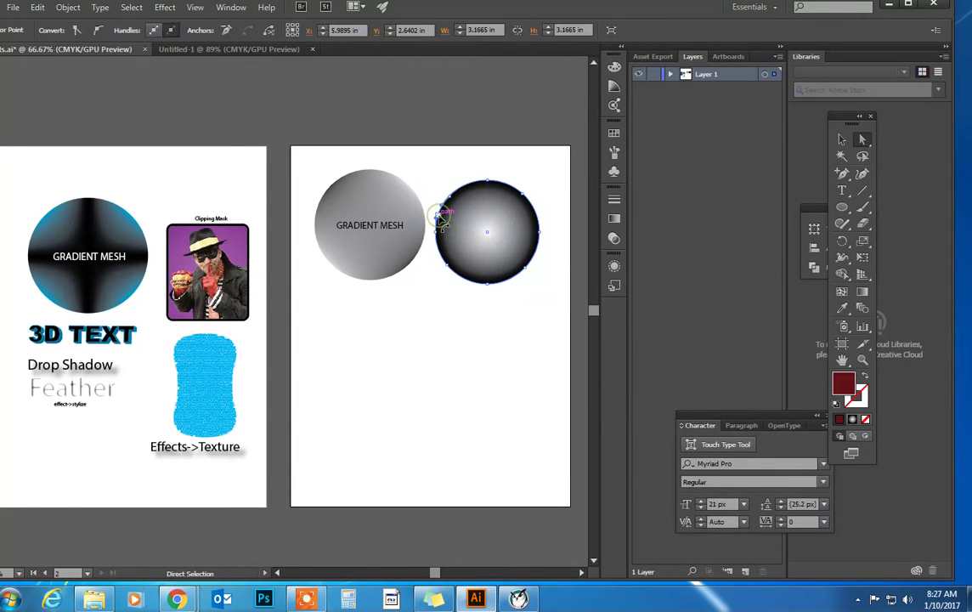
left_click(536, 263)
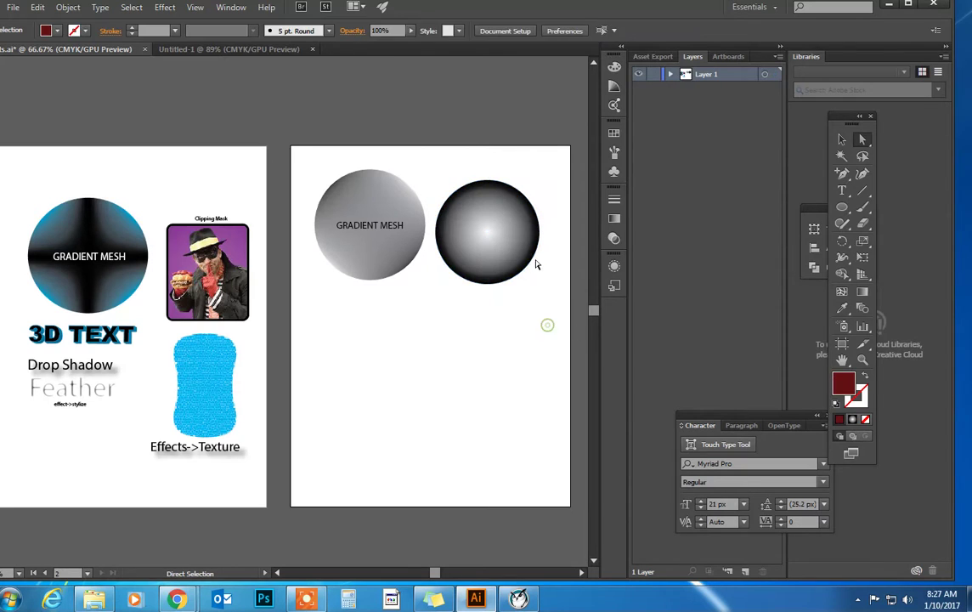
left_click(529, 225)
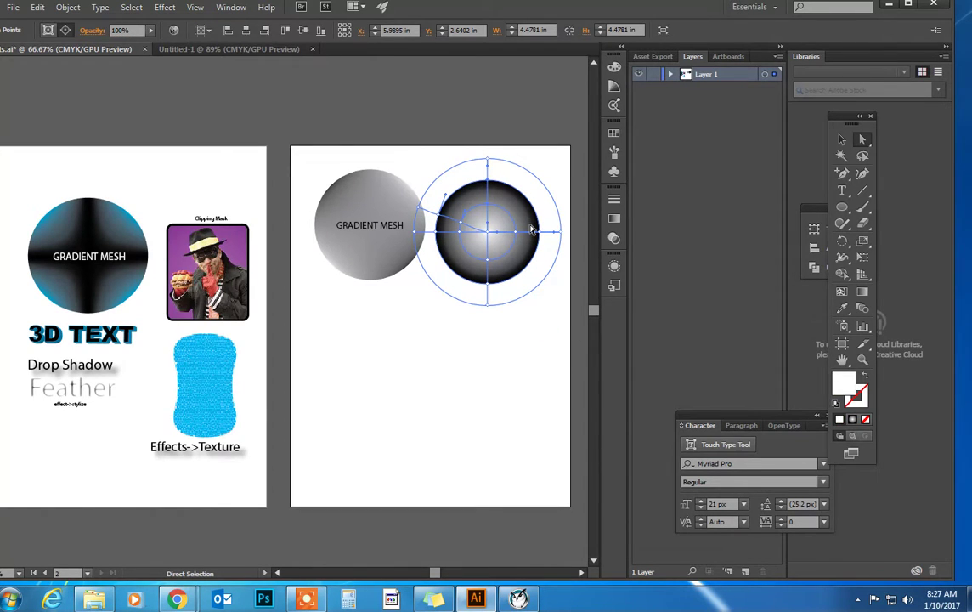
left_click(408, 200)
left_click(466, 203)
key("ctrl+z")
key("v")
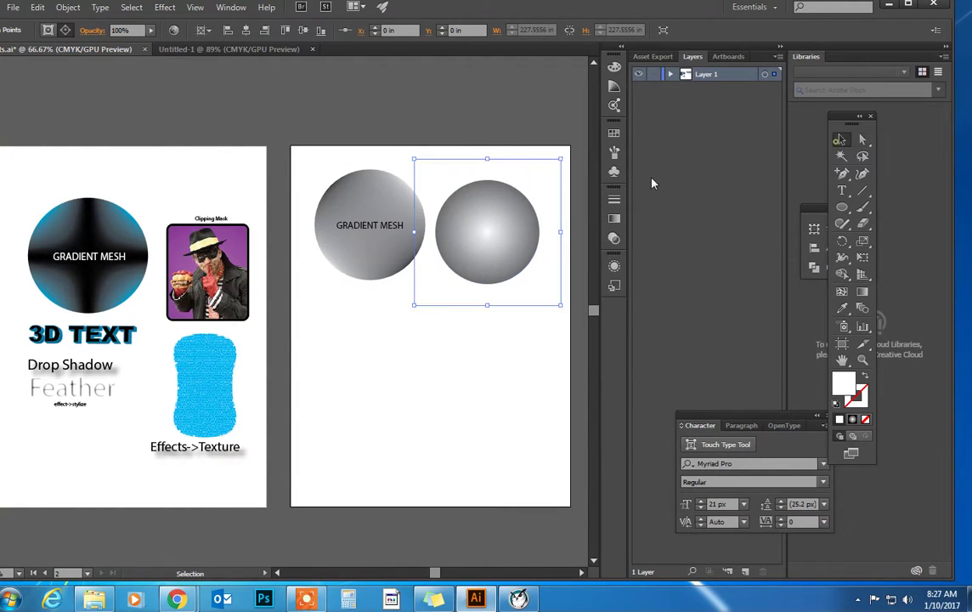
Reshape the second circle's gradient by moving individual mesh points.
left_click(504, 207)
left_click(525, 156)
key("a")
left_click(467, 200)
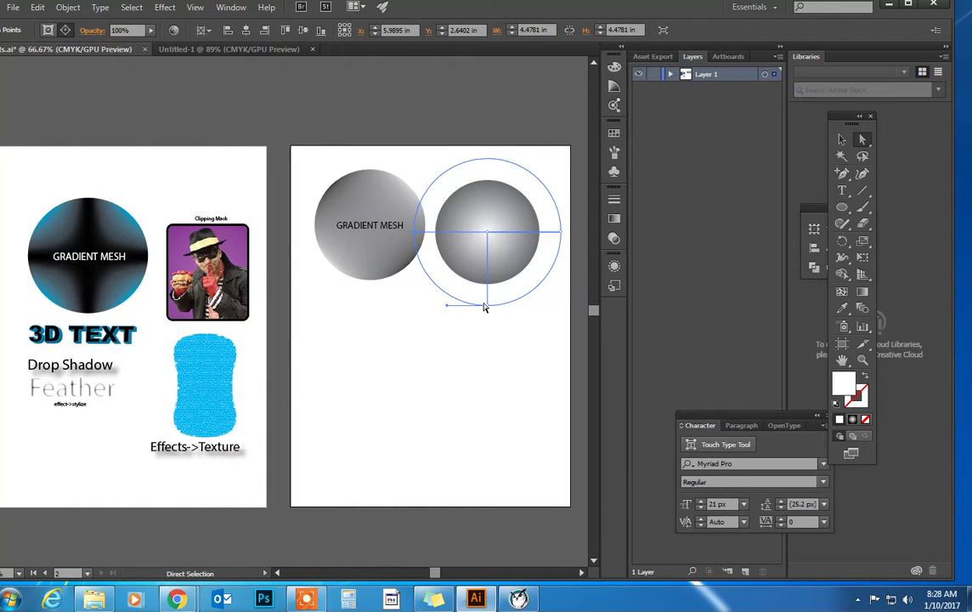
mouse_move(474, 256)
left_mouse_down()
mouse_move(486, 257)
mouse_move(514, 304)
mouse_move(492, 278)
mouse_move(496, 266)
left_mouse_up()
Delete the second circle.
key("v")
left_click(509, 240)
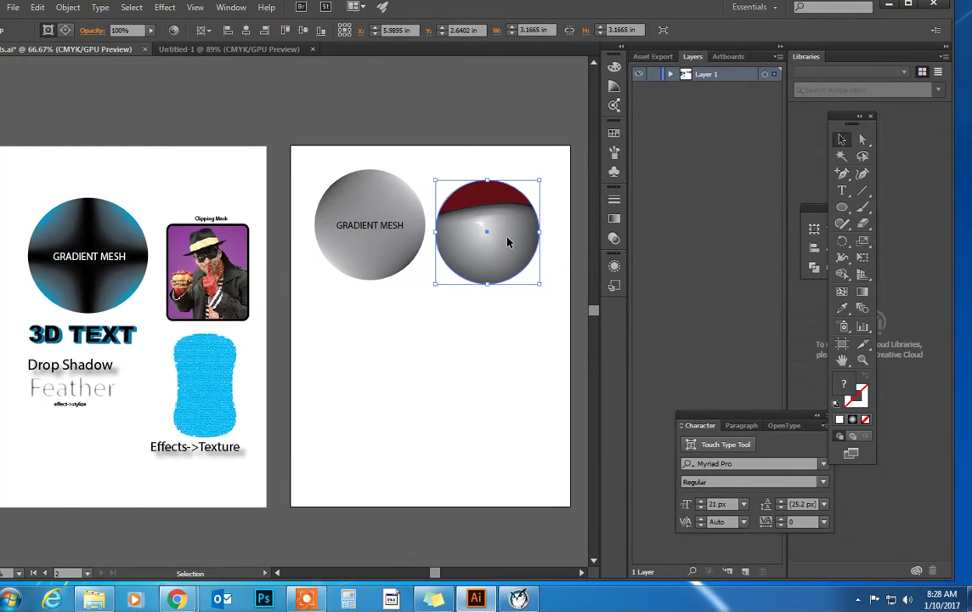
key("Delete")
Start a horizontal Bulge warp effect on the "GRADIENT MESH" text with the preview turned on.
left_click(387, 226)
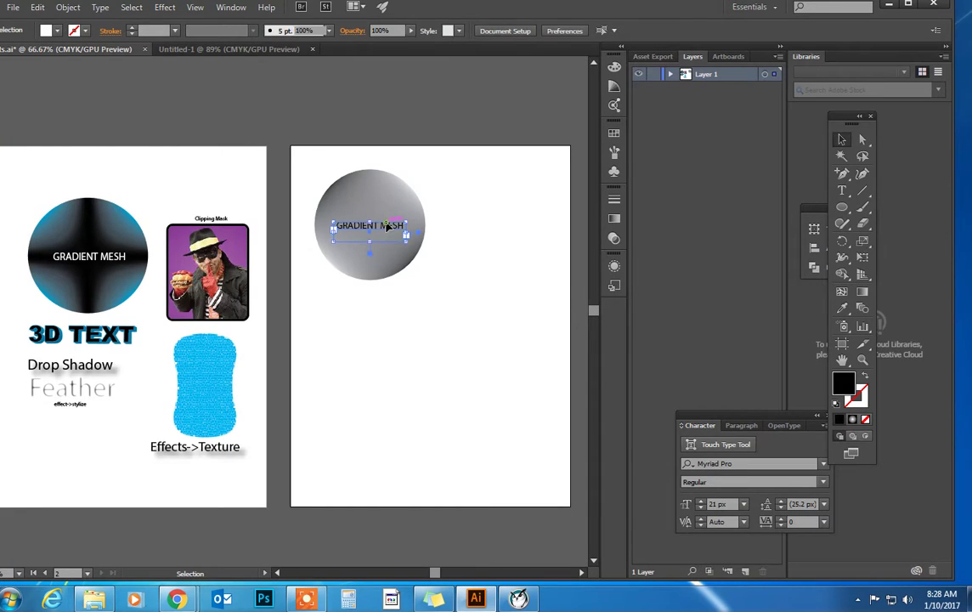
key("a")
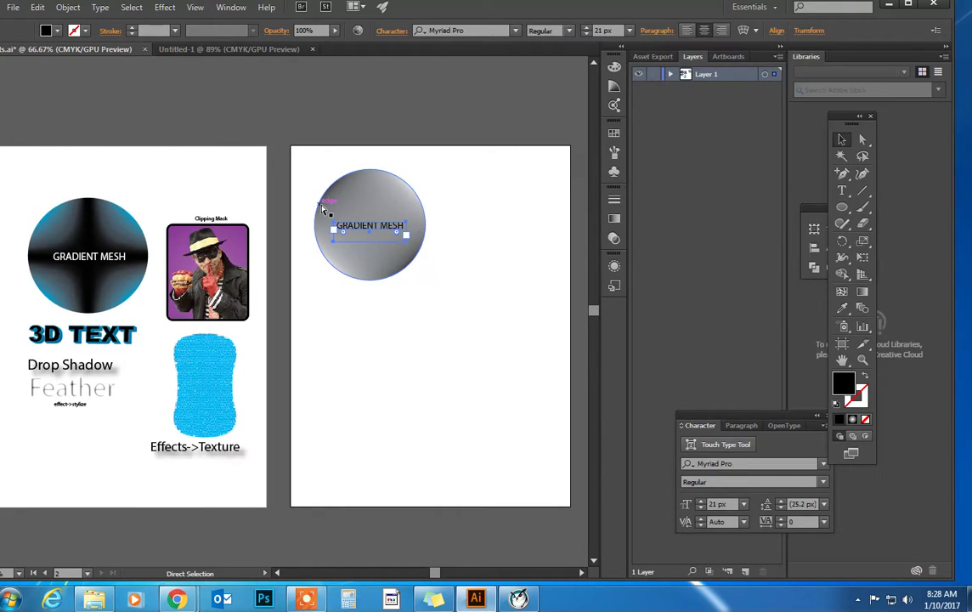
key("ctrl+equal")
key("ctrl+equal")
left_click_drag(380, 206, 263, 291)
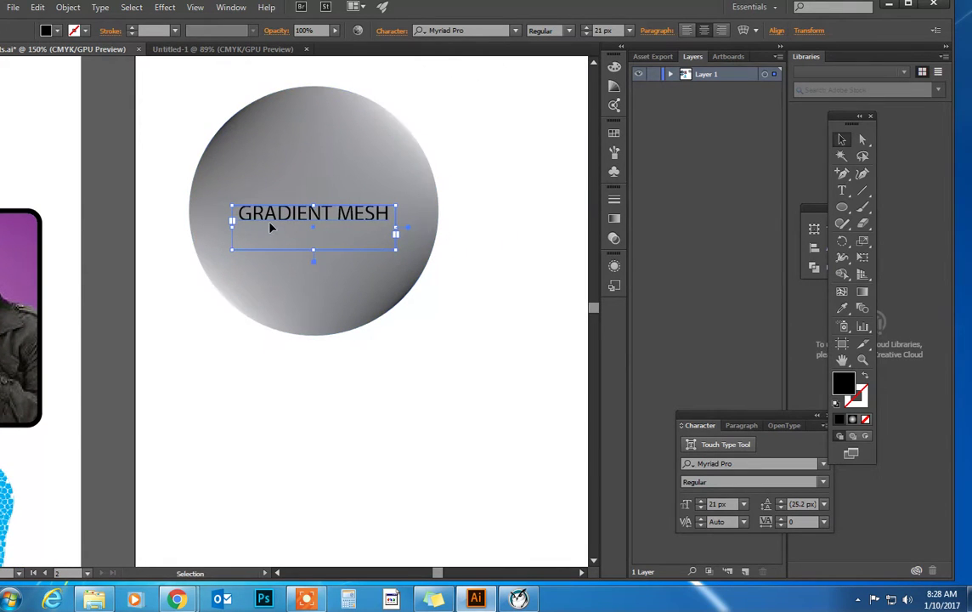
left_click(170, 10)
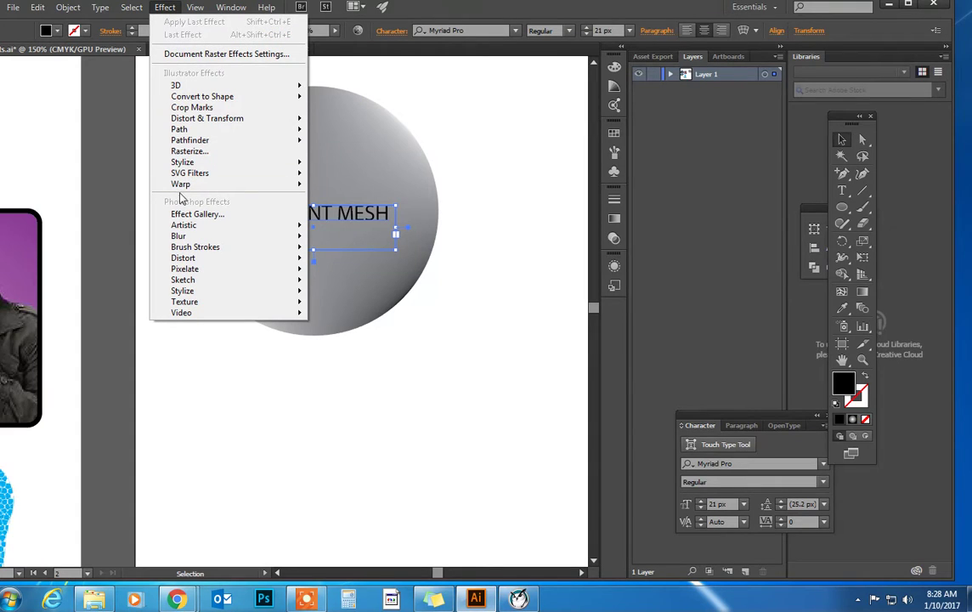
mouse_move(180, 188)
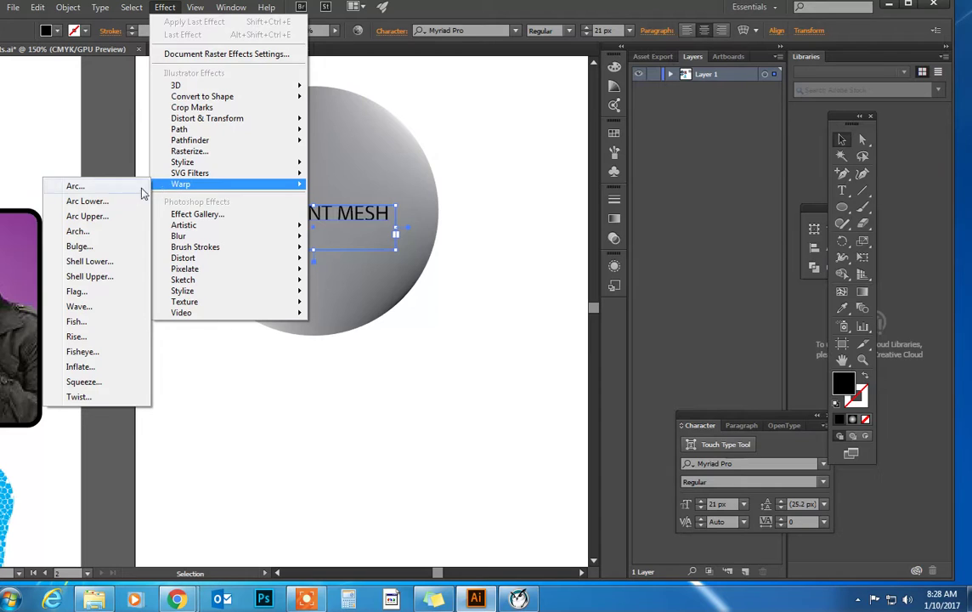
left_click(85, 246)
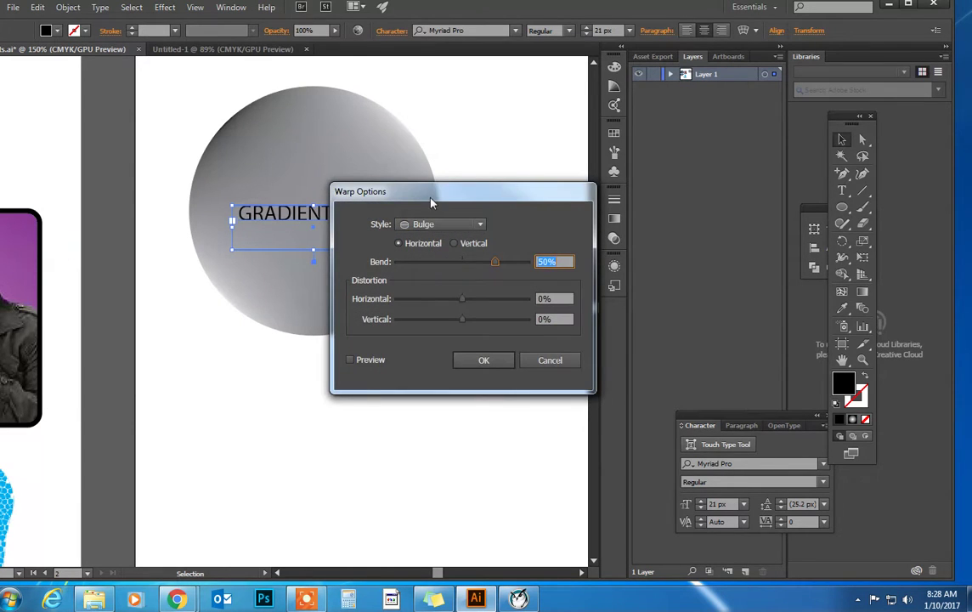
left_click_drag(431, 202, 489, 189)
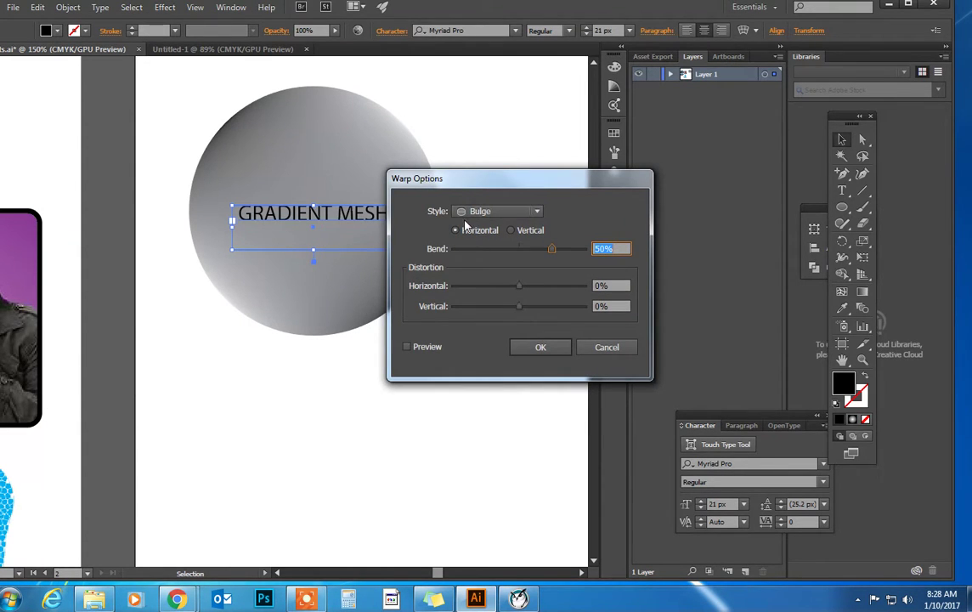
left_click(407, 348)
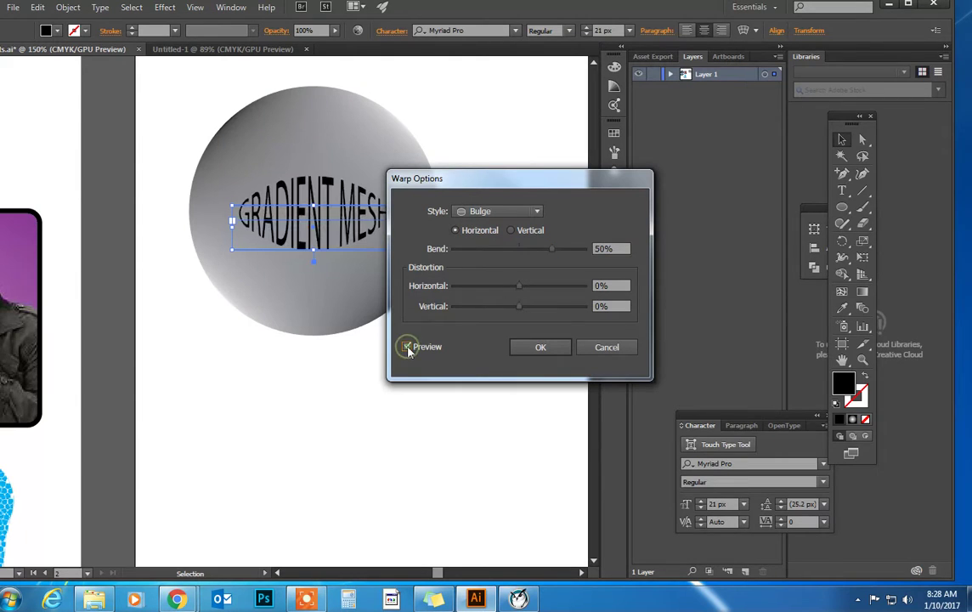
left_click_drag(466, 178, 531, 179)
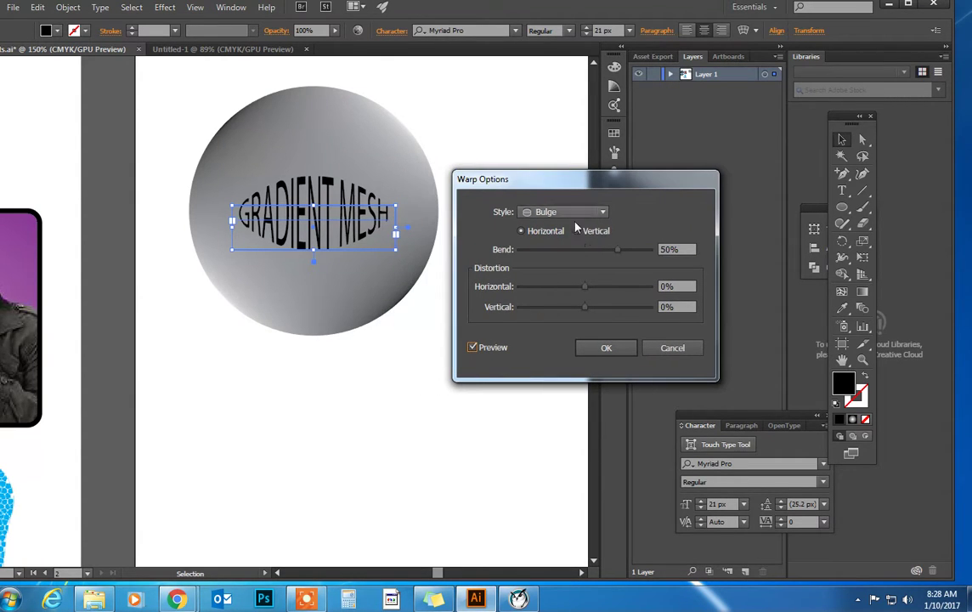
Set the bulge's bend to 23%, try a slight horizontal distortion and apply the warp.
left_click_drag(617, 252, 600, 255)
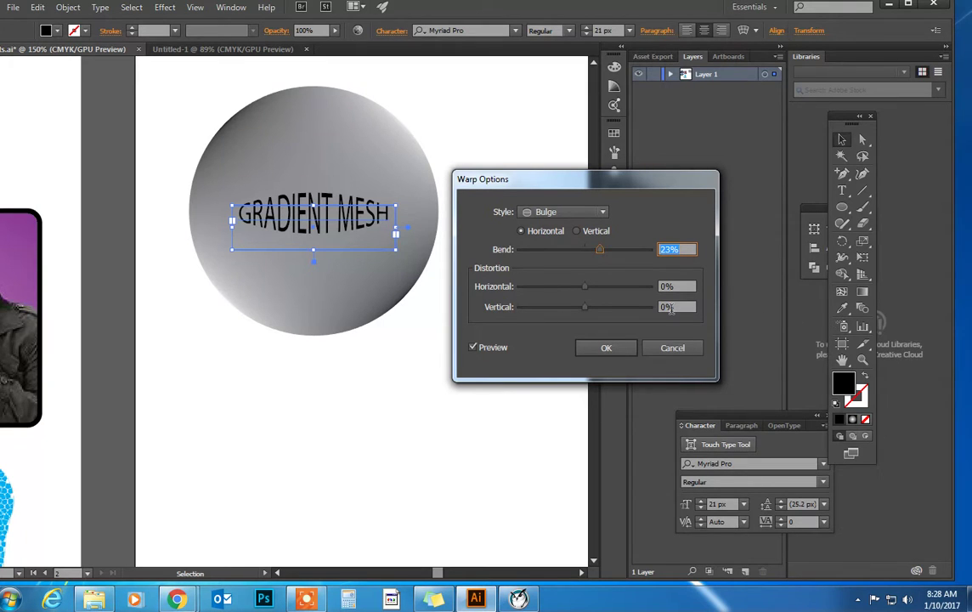
left_click(592, 290)
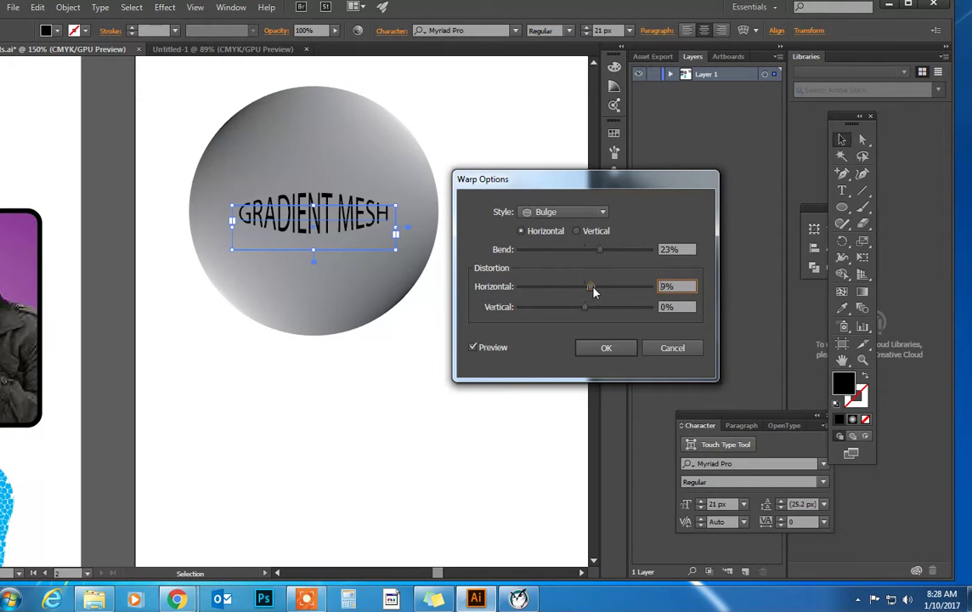
left_click_drag(593, 291, 589, 291)
left_click(620, 356)
Make the "GRADIENT MESH" text frame taller and scale the text up to about 26.46 px with Free Transform.
left_click_drag(316, 250, 317, 274)
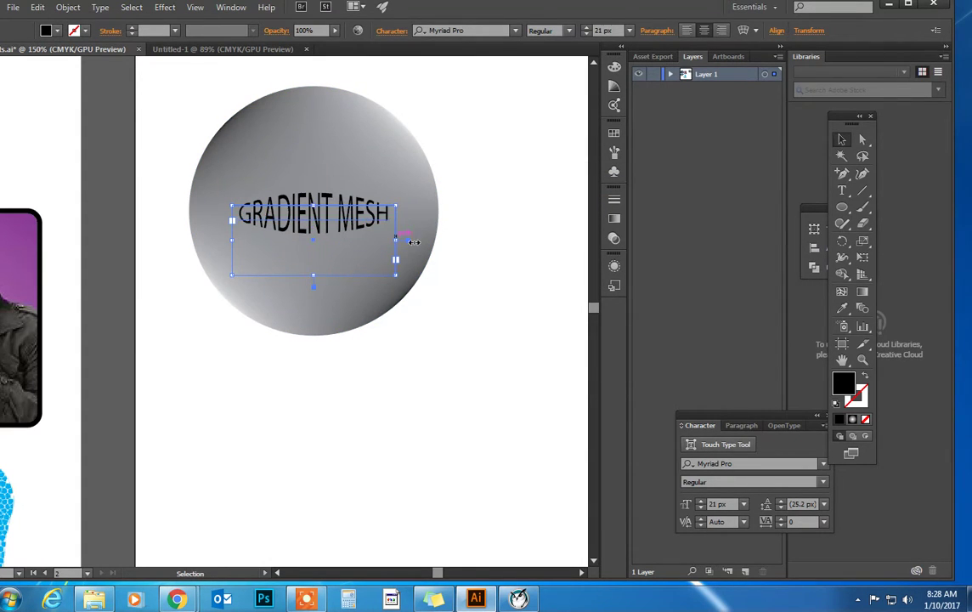
key("e")
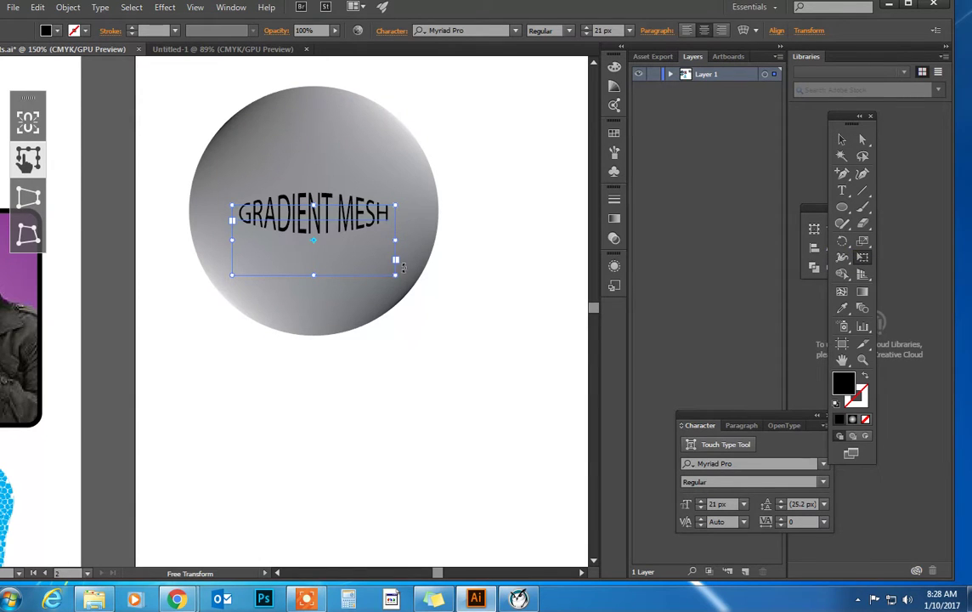
left_click_drag(396, 274, 438, 294)
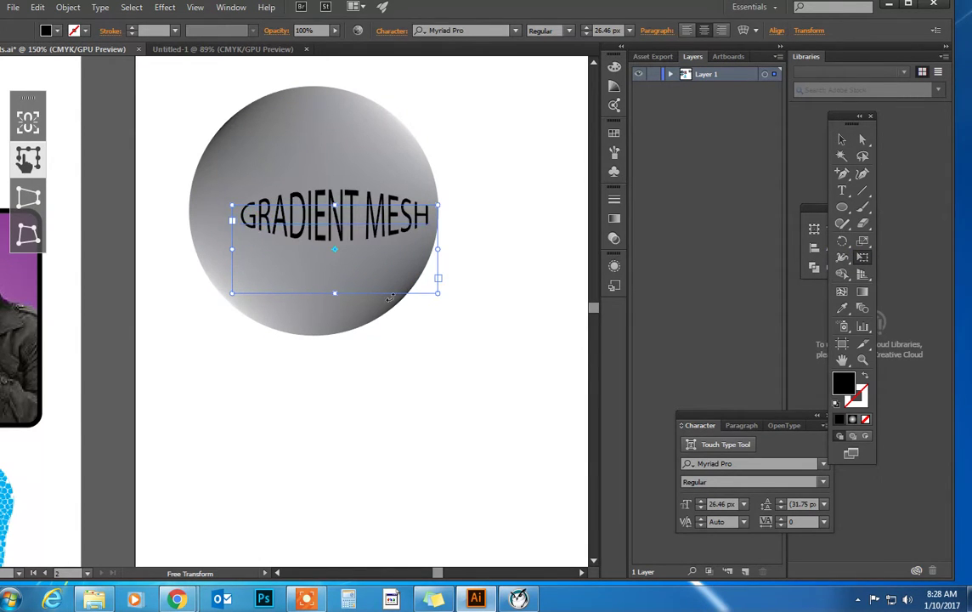
Scale the "GRADIENT MESH" text up to about 31.76 px so its frame spans the circle's width, and deselect it.
left_click_drag(229, 292, 188, 308)
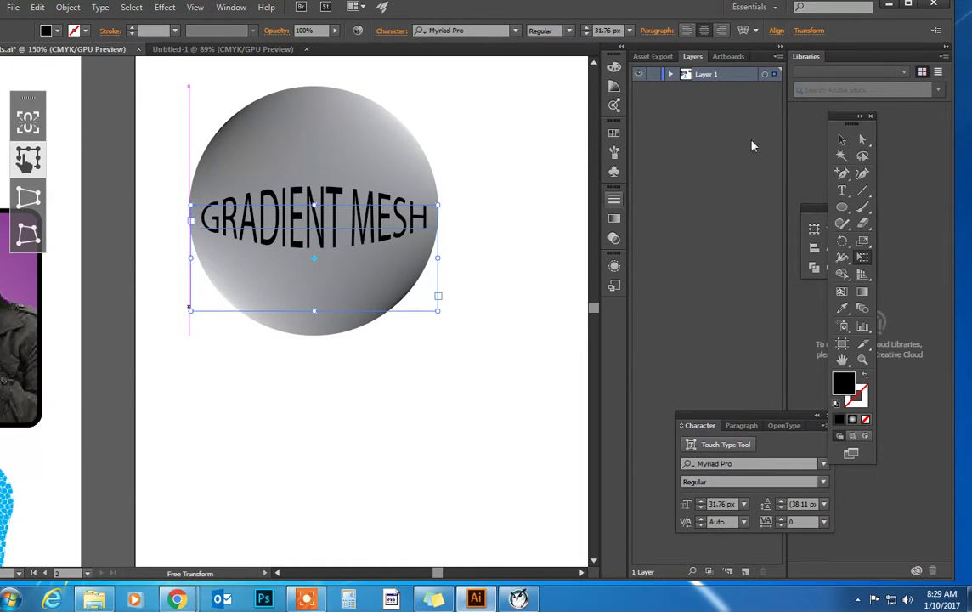
key("v")
scroll(595, 146, "up", 5)
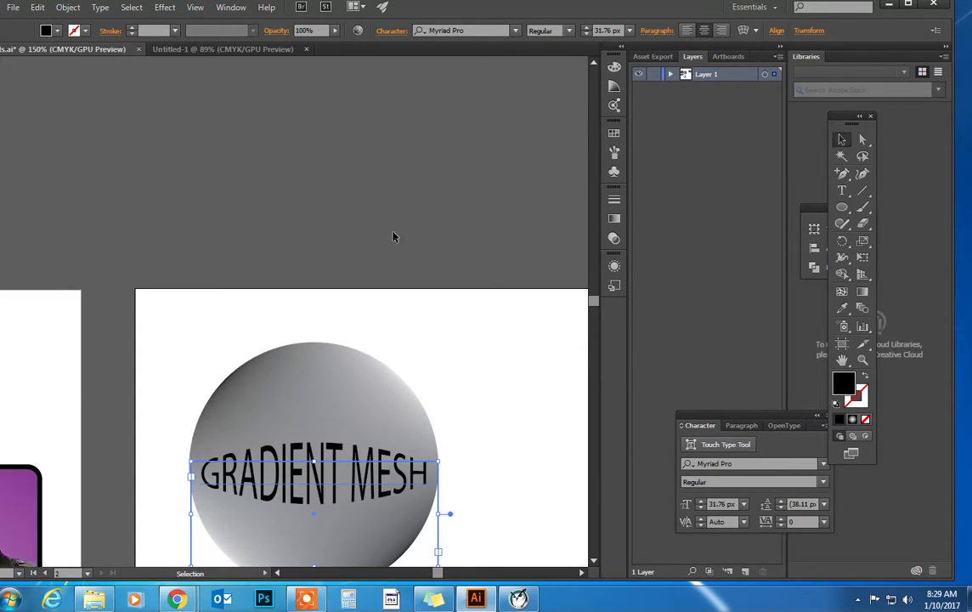
left_click(386, 299)
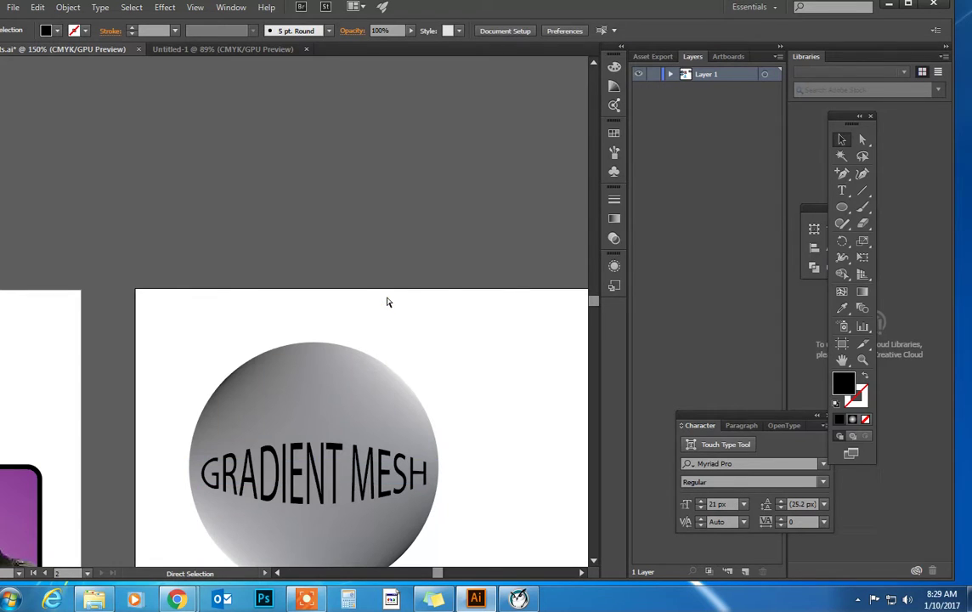
Add a text frame reading "3D TEXT" below the gradient mesh circle on the second artboard.
key("ctrl+minus")
key("ctrl+minus")
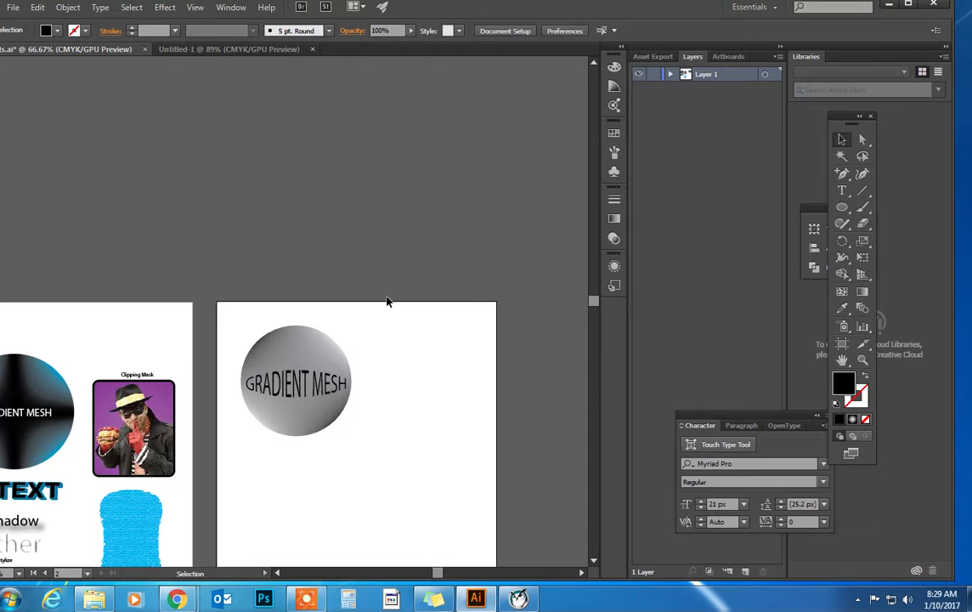
left_click_drag(364, 342, 412, 213)
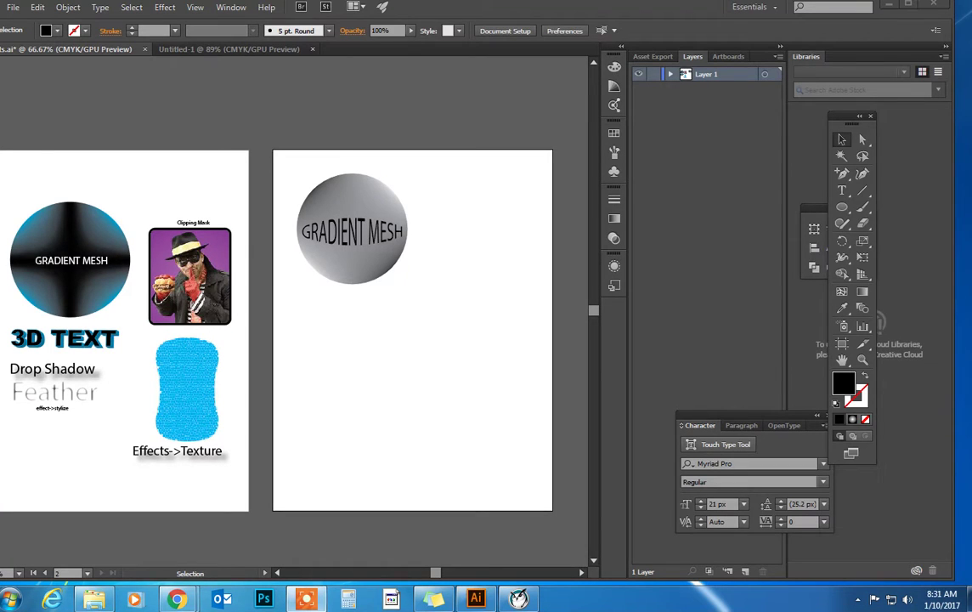
left_click(59, 344)
left_click(477, 128)
left_click(843, 193)
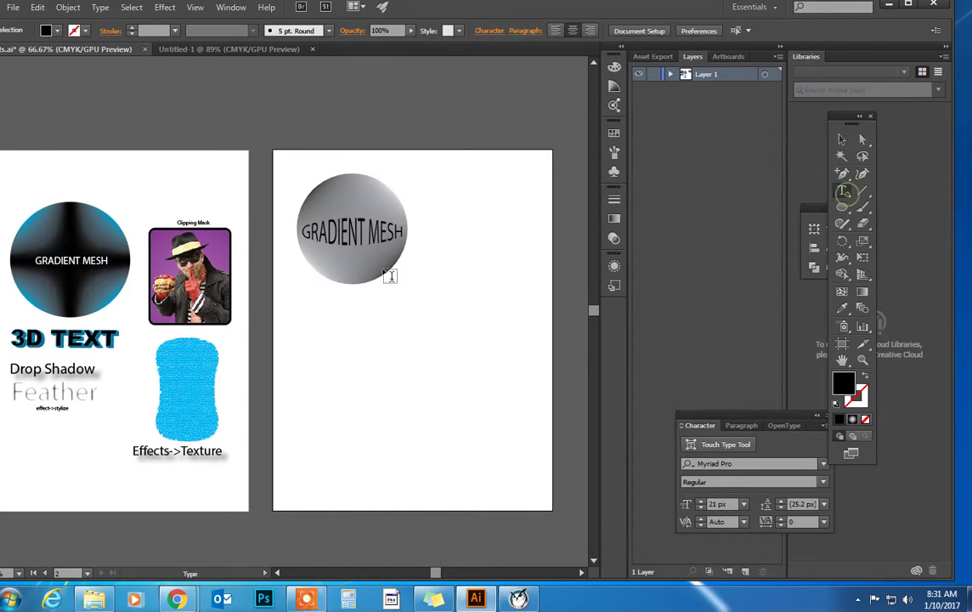
left_click_drag(304, 311, 407, 334)
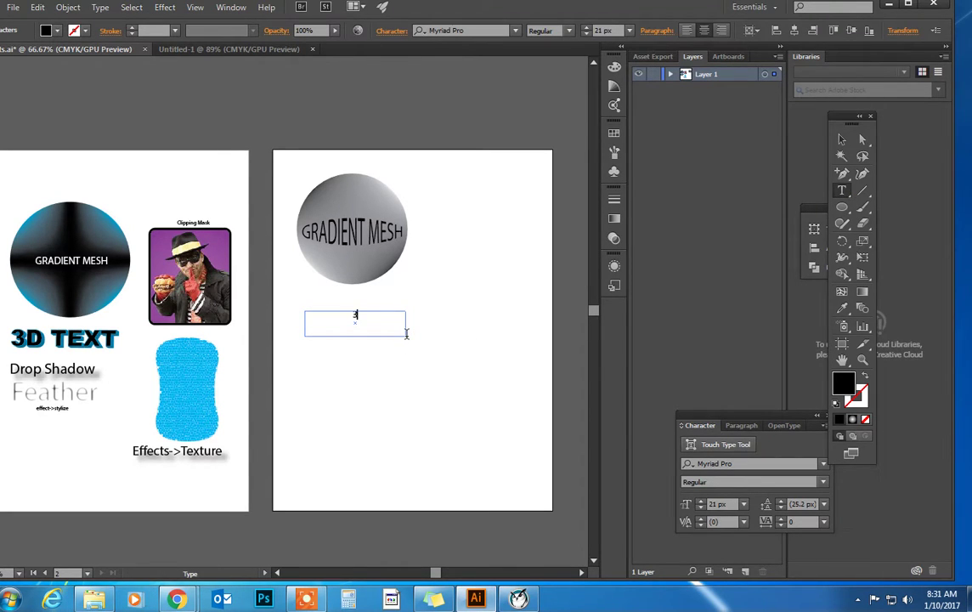
type("3D TEXT")
Set the "3D TEXT" lettering to the Arial font in the Black style.
left_click_drag(374, 317, 338, 317)
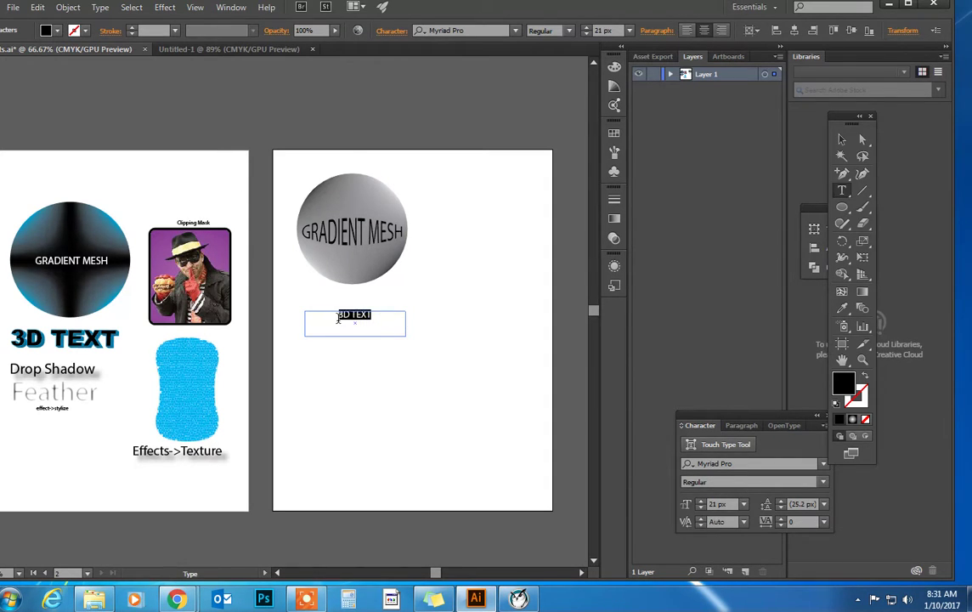
left_click(517, 31)
mouse_move(602, 209)
left_mouse_down()
mouse_move(672, 182)
mouse_move(671, 83)
left_mouse_up()
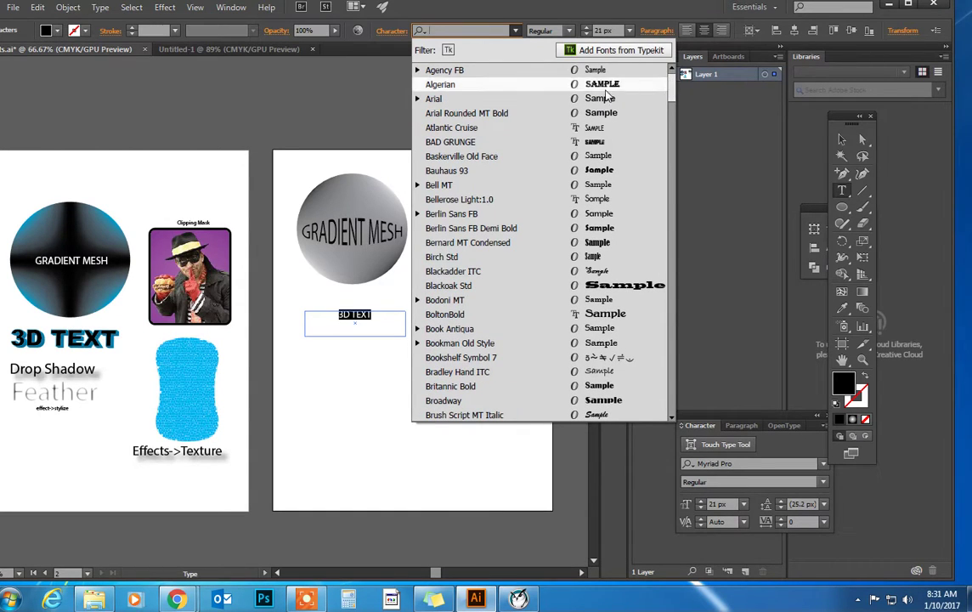
left_click(595, 98)
left_click(568, 30)
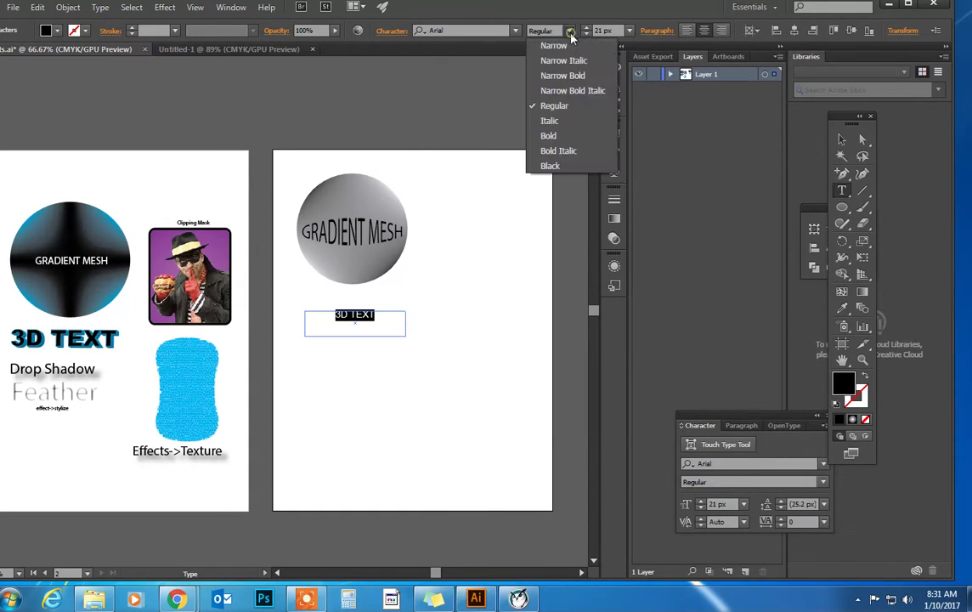
left_click(559, 161)
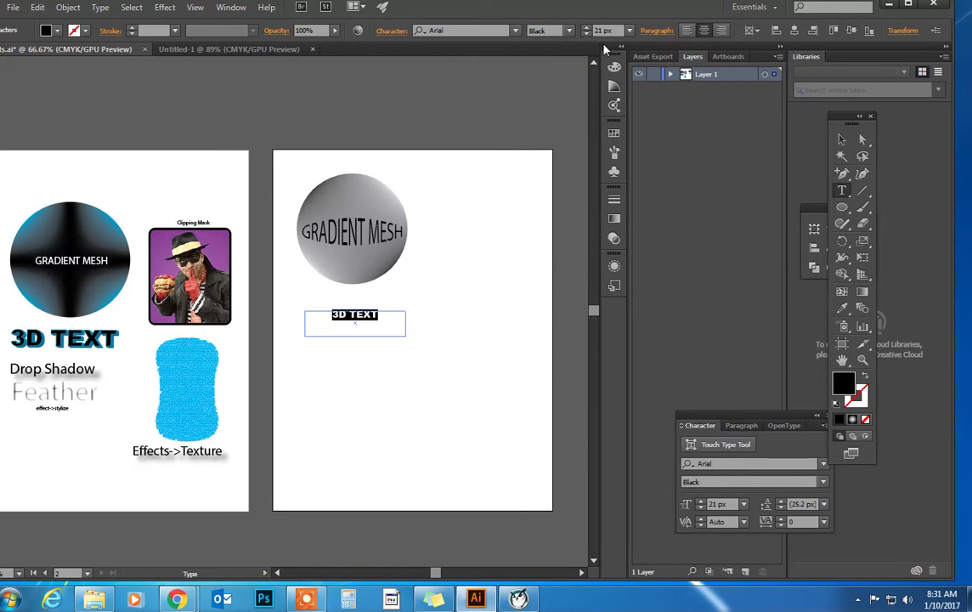
Increase the font size of "3D TEXT" to 40 px.
left_click(586, 28)
left_click(586, 28)
left_click(587, 28)
left_click(586, 28)
left_click(587, 28)
left_click(586, 28)
left_click(586, 28)
left_click(586, 28)
left_click(587, 28)
left_click(586, 28)
left_click(586, 28)
left_click(586, 28)
left_click(586, 28)
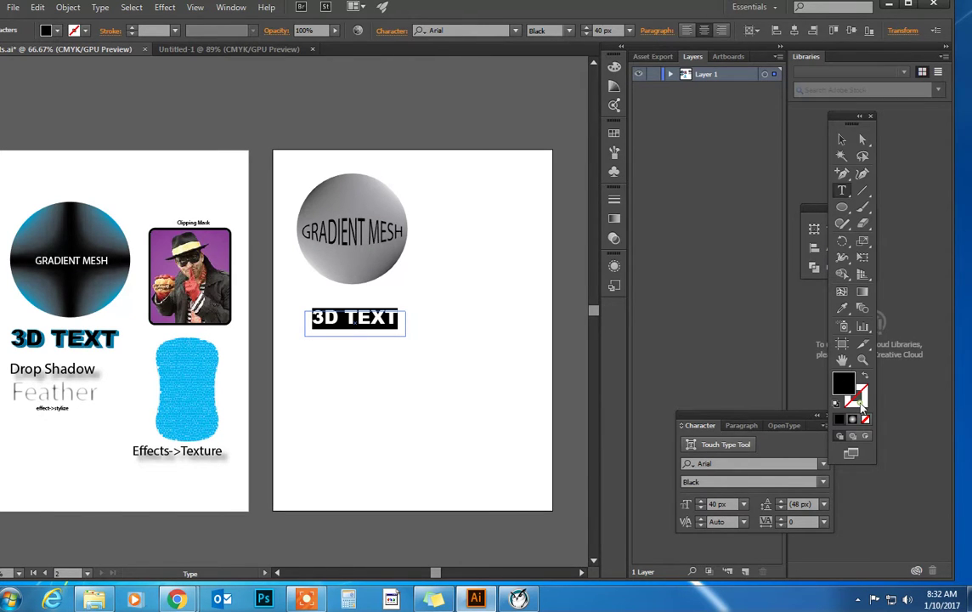
Give the "3D TEXT" lettering a teal stroke with colour 18D1B6 and deselect it.
double_click(861, 398)
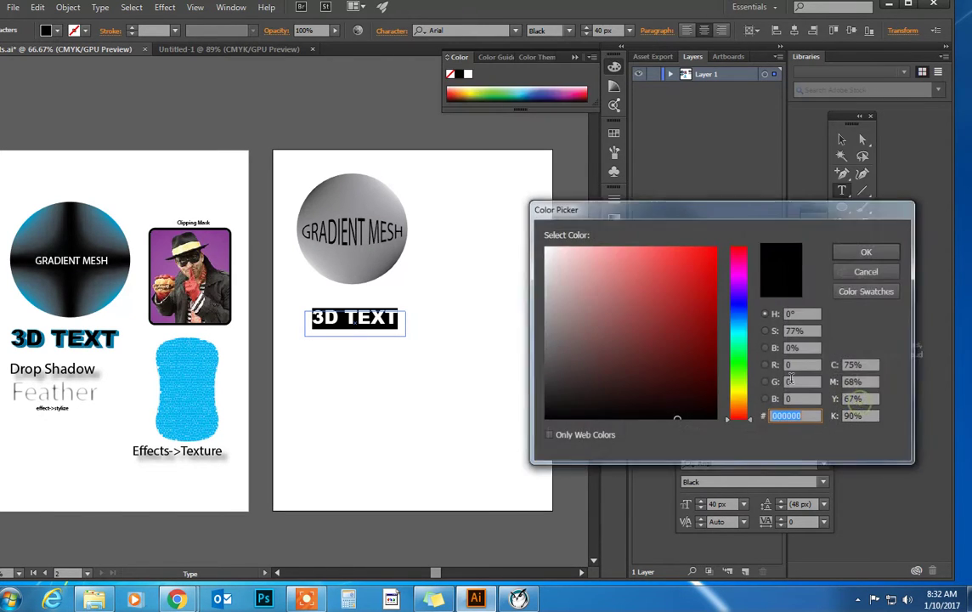
left_click(741, 338)
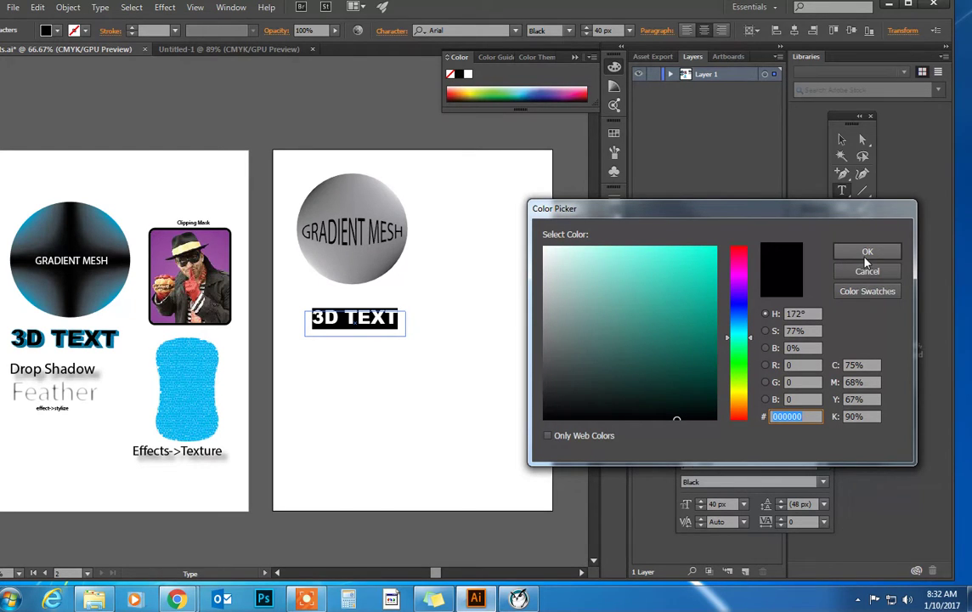
left_click(667, 293)
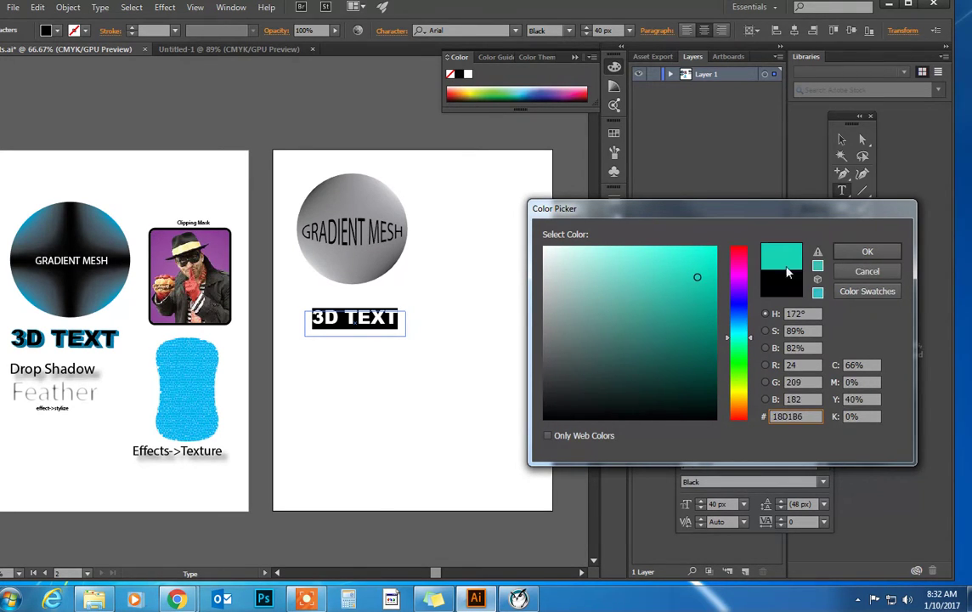
left_click(867, 251)
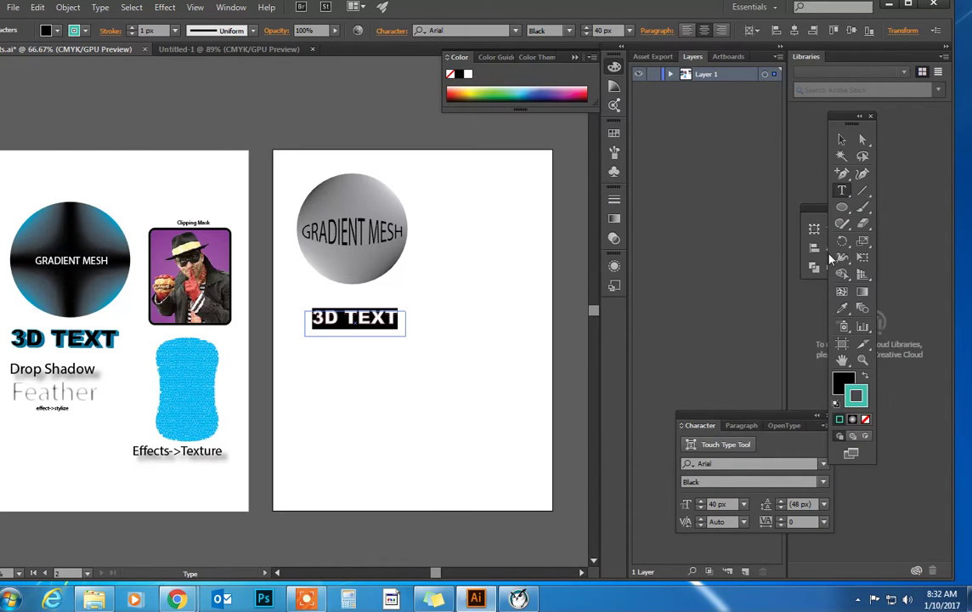
left_click(842, 138)
left_click(517, 269)
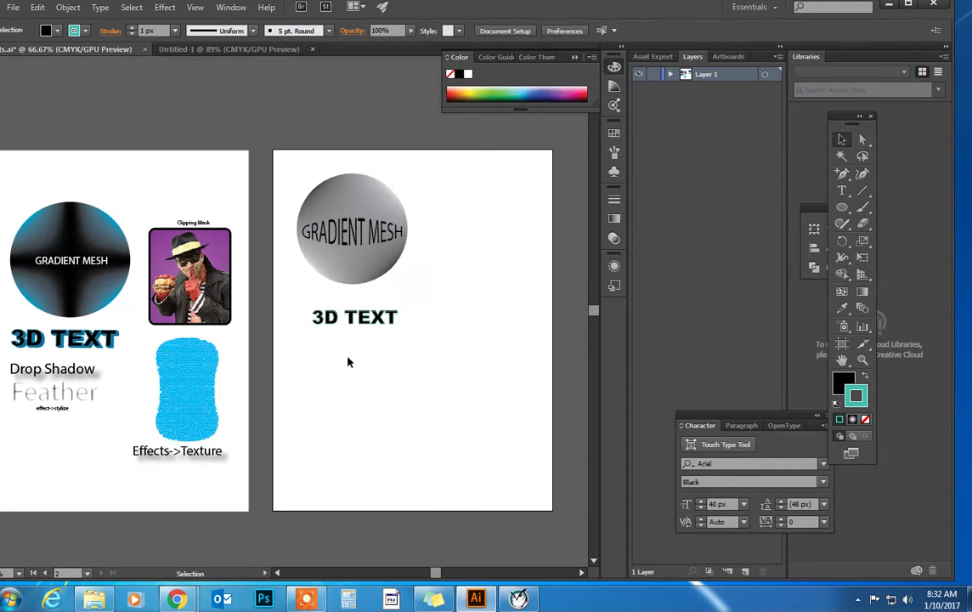
Start a 3D Extrude & Bevel effect on the "3D TEXT" frame with the preview turned on.
left_click(336, 333)
scroll(336, 333, "up", 2)
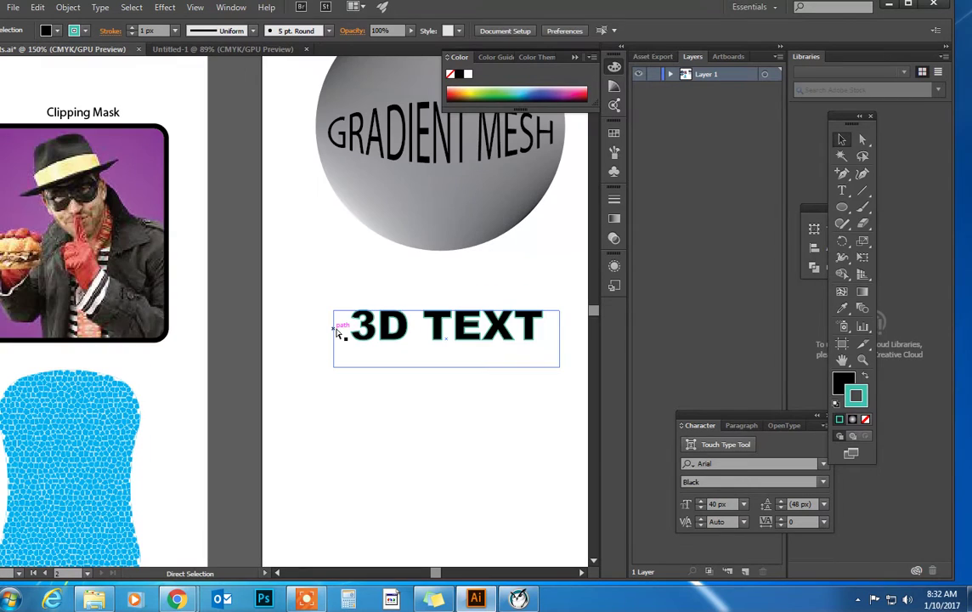
left_click(440, 353)
left_click_drag(441, 353, 331, 354)
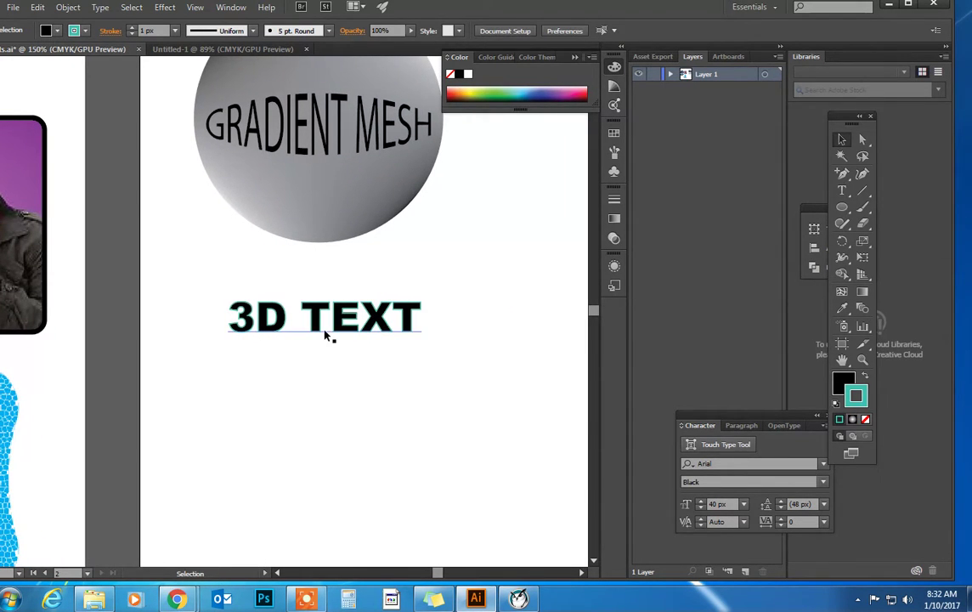
left_click(334, 335)
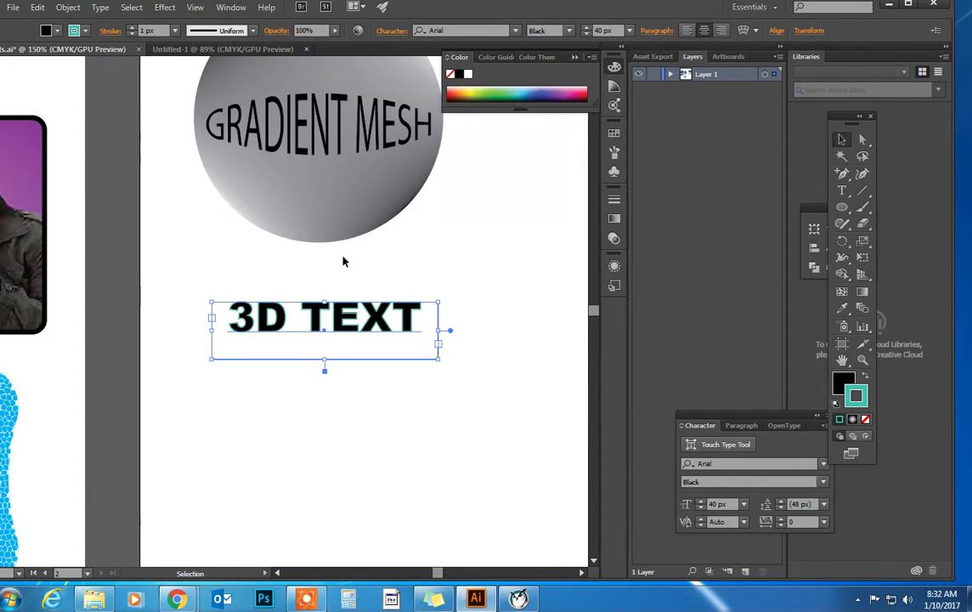
left_click(165, 7)
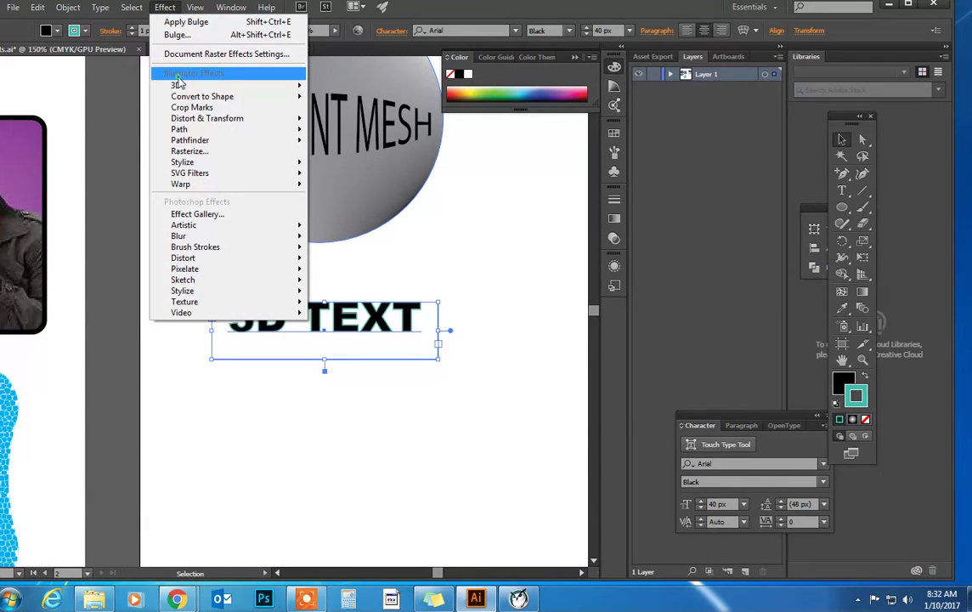
mouse_move(178, 85)
left_click(104, 88)
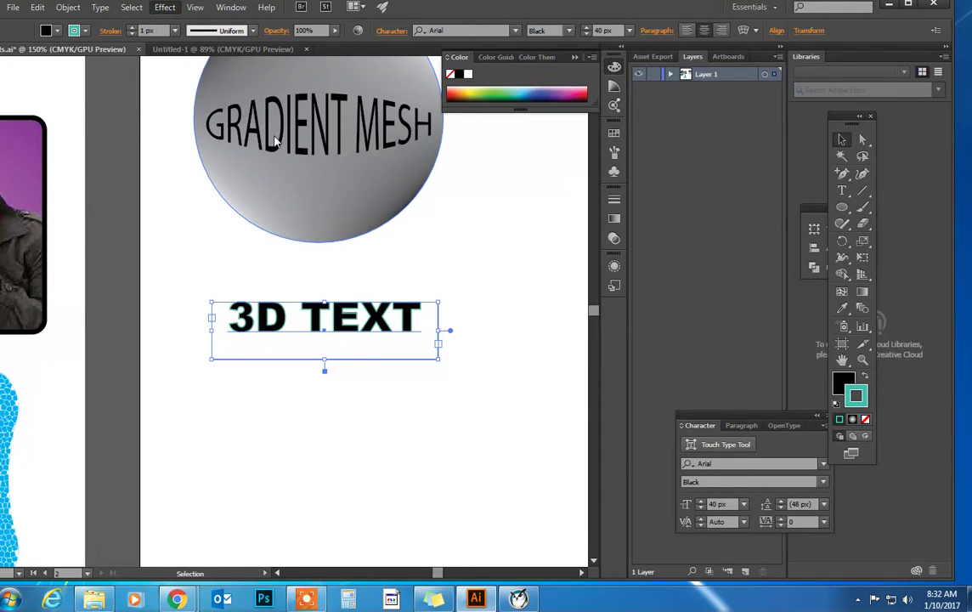
left_click(619, 429)
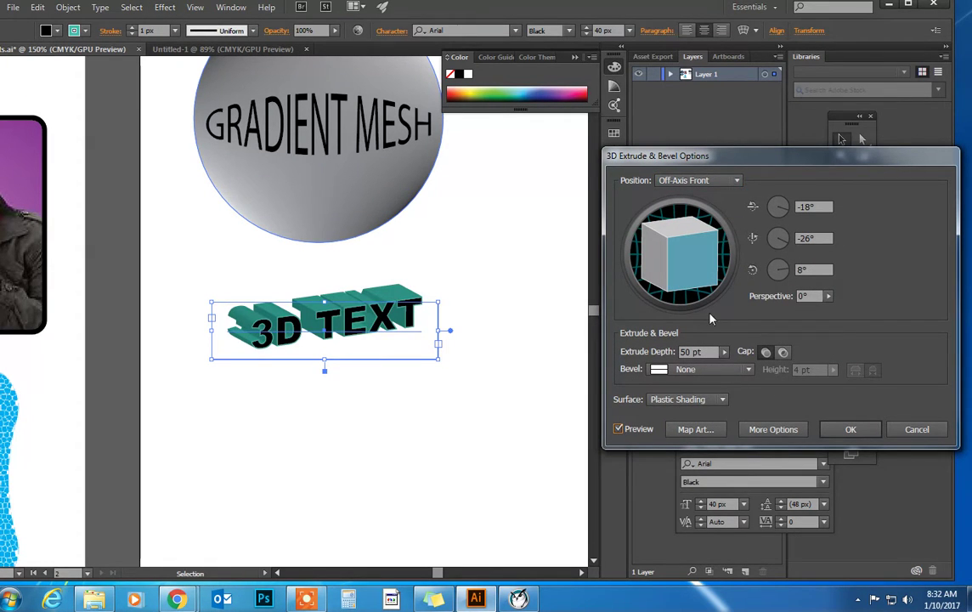
Rotate the 3D extrusion to 5° about the X axis, 12° about the Y axis and 0° about the Z axis.
left_click(782, 240)
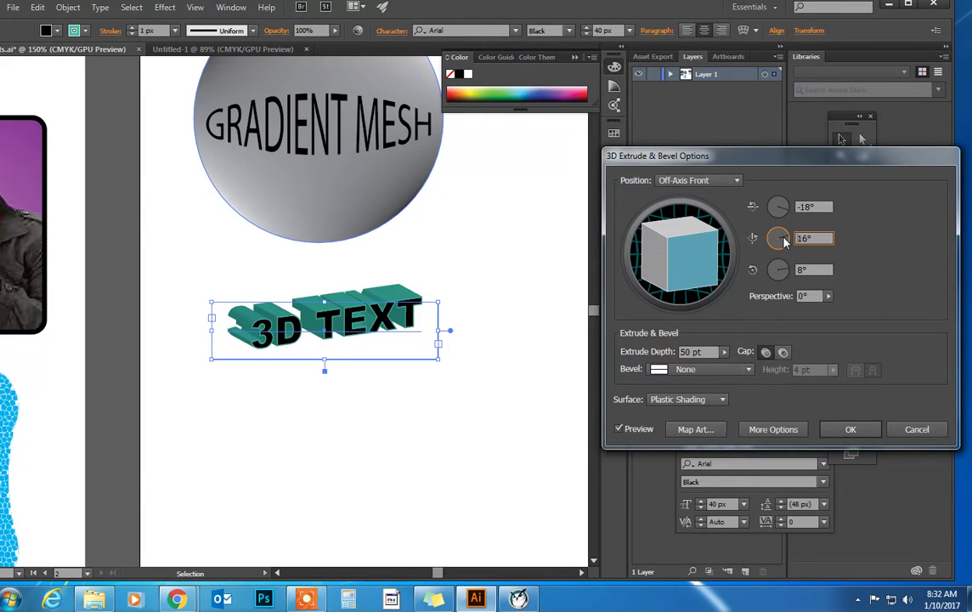
left_click(784, 242)
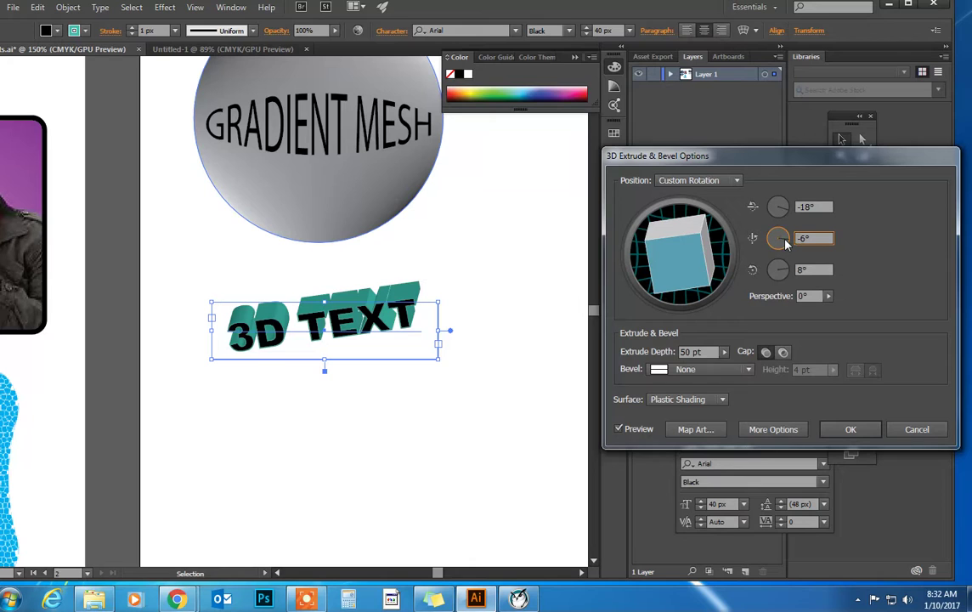
left_click(783, 246)
left_click_drag(673, 268, 671, 252)
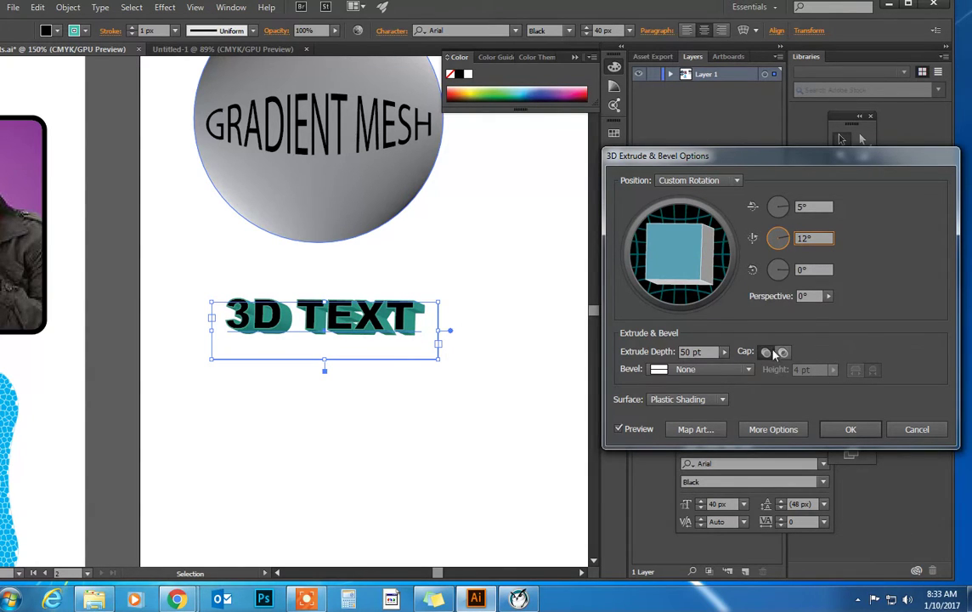
Try a 634 pt extrude depth, reduce it to 45 pt and apply the 3D effect.
left_click(724, 352)
left_click_drag(677, 365, 688, 370)
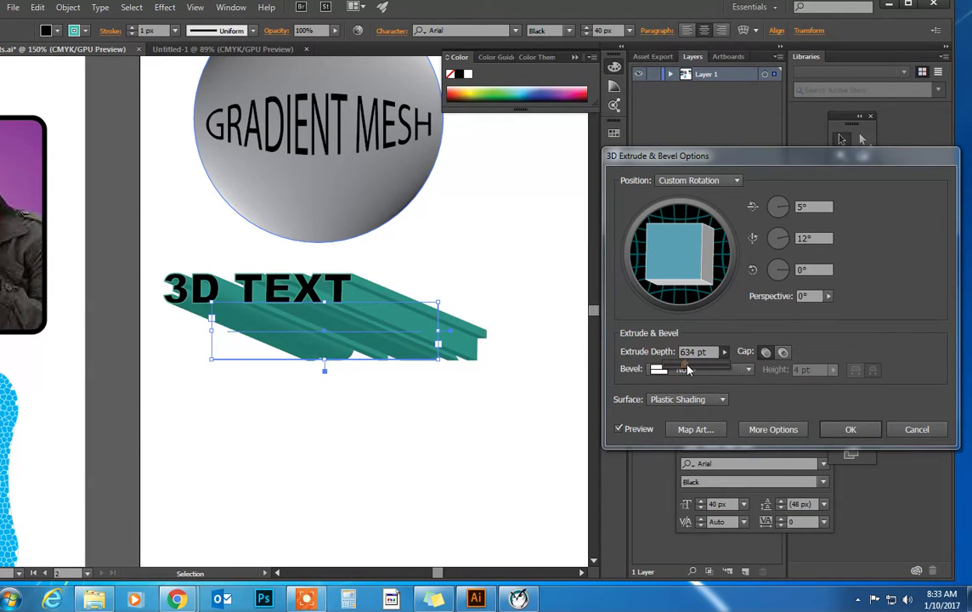
left_click_drag(688, 370, 669, 369)
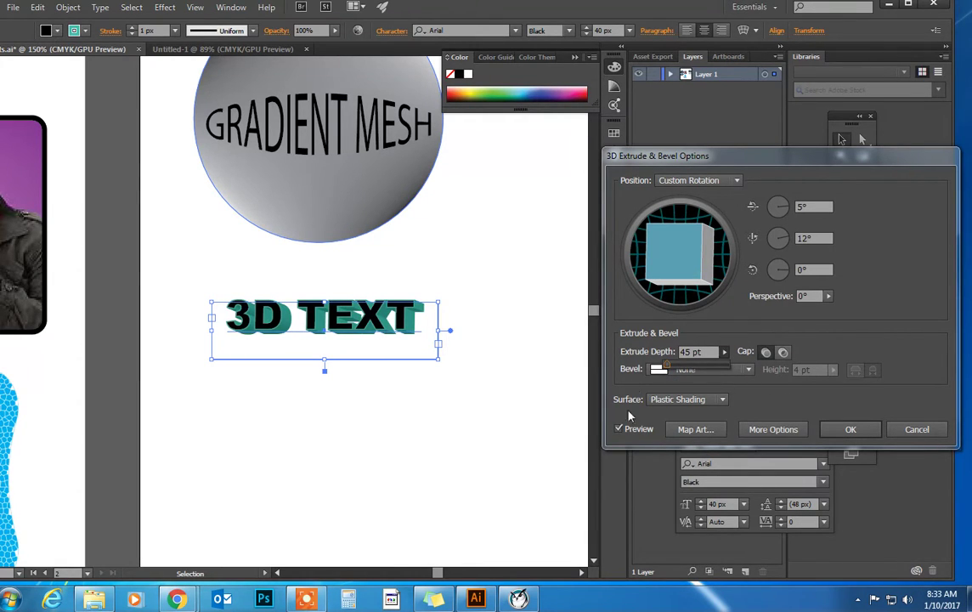
left_click(844, 430)
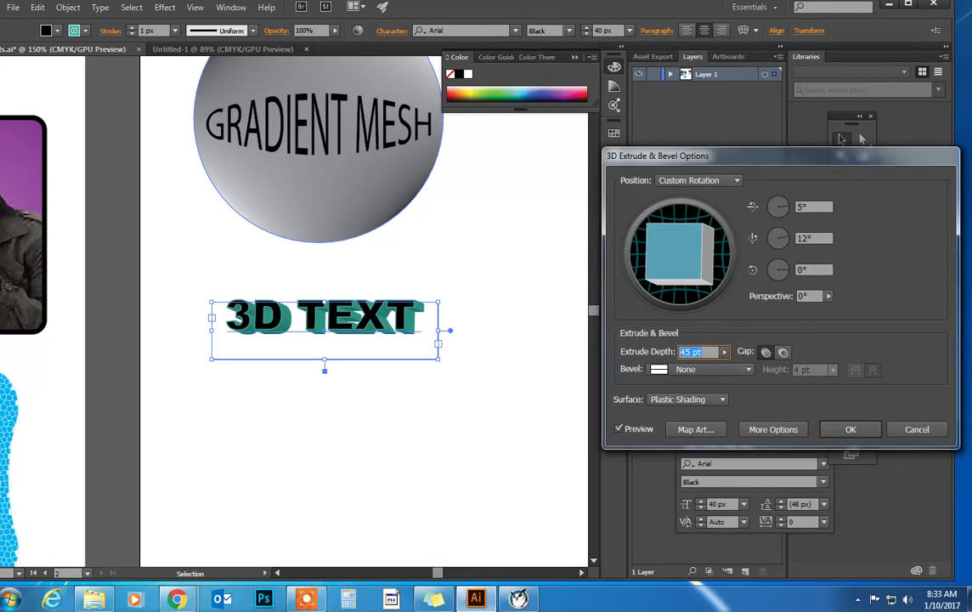
left_click(851, 429)
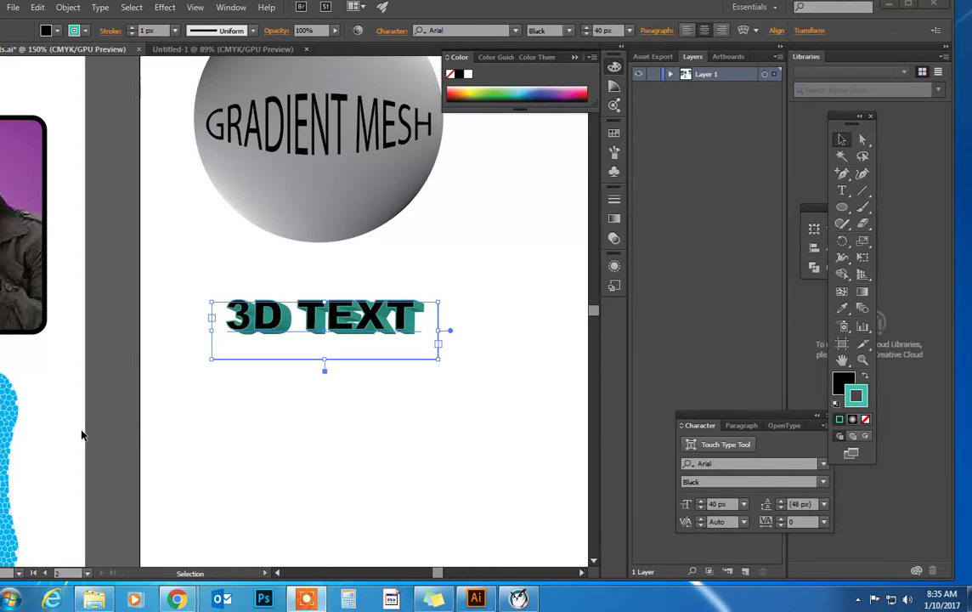
Add a text frame reading "Drop Shaddow" below the 3D text.
key("space")
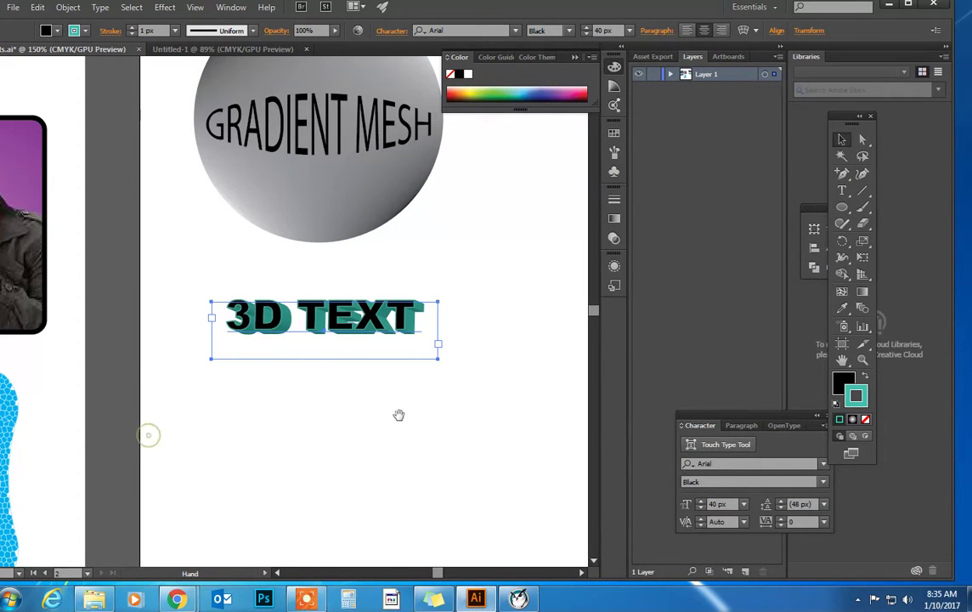
left_click_drag(198, 440, 138, 297)
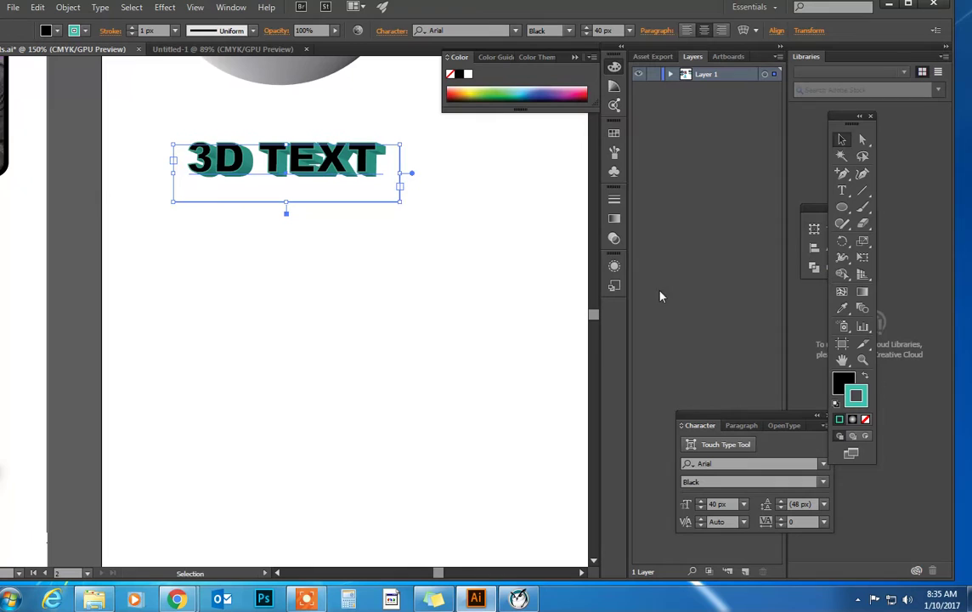
left_click(841, 190)
left_click_drag(181, 253, 380, 302)
type("Drop")
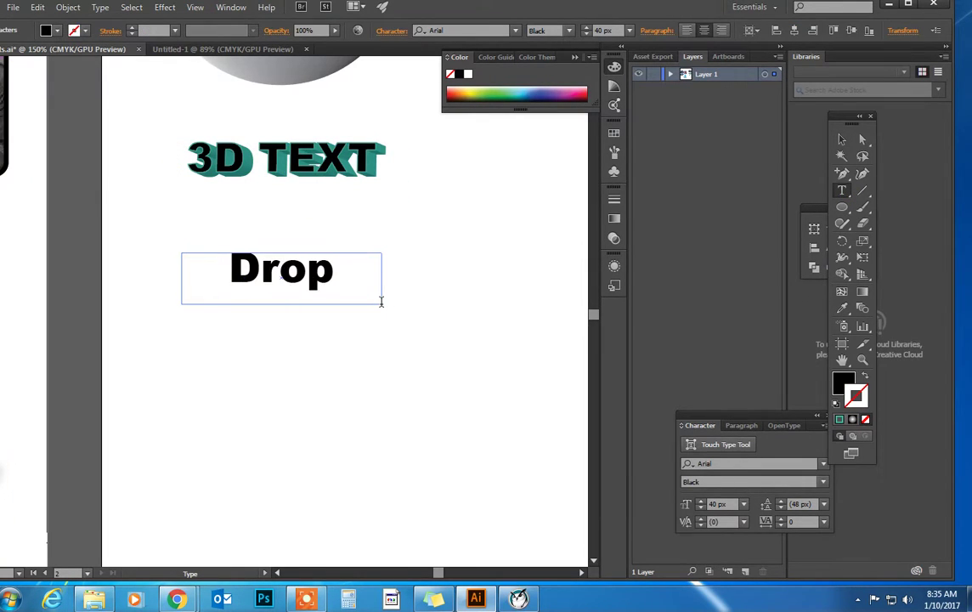
type(" Shadow")
Widen the drop shadow text frame so its words fit on one line, and move it slightly up and to the left.
key("Escape")
left_click_drag(382, 303, 535, 304)
left_click_drag(433, 276, 406, 263)
Delete the extra "d" from "Shaddow" so the text reads "Drop Shadow".
key("t")
left_click(407, 256)
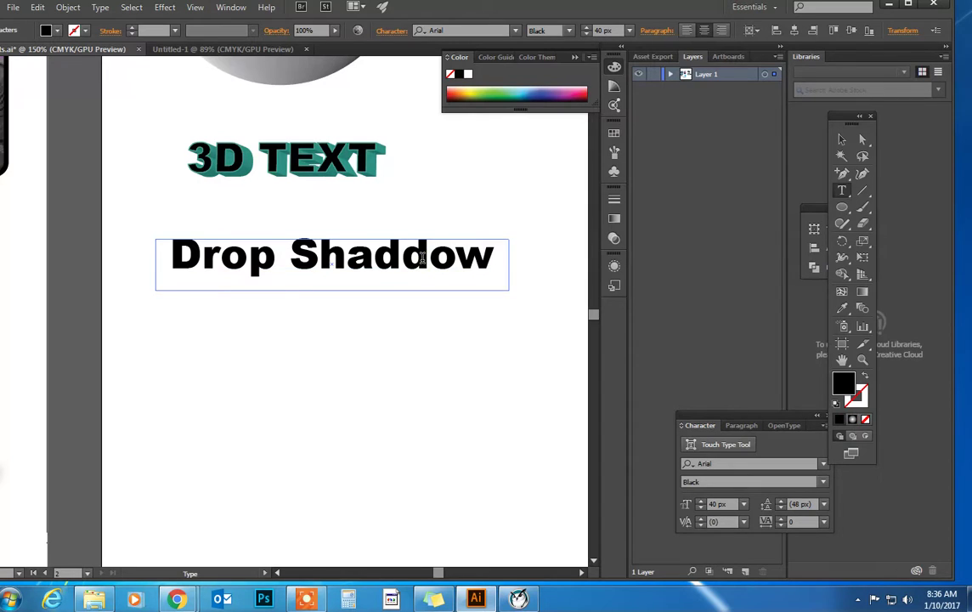
key("BackSpace")
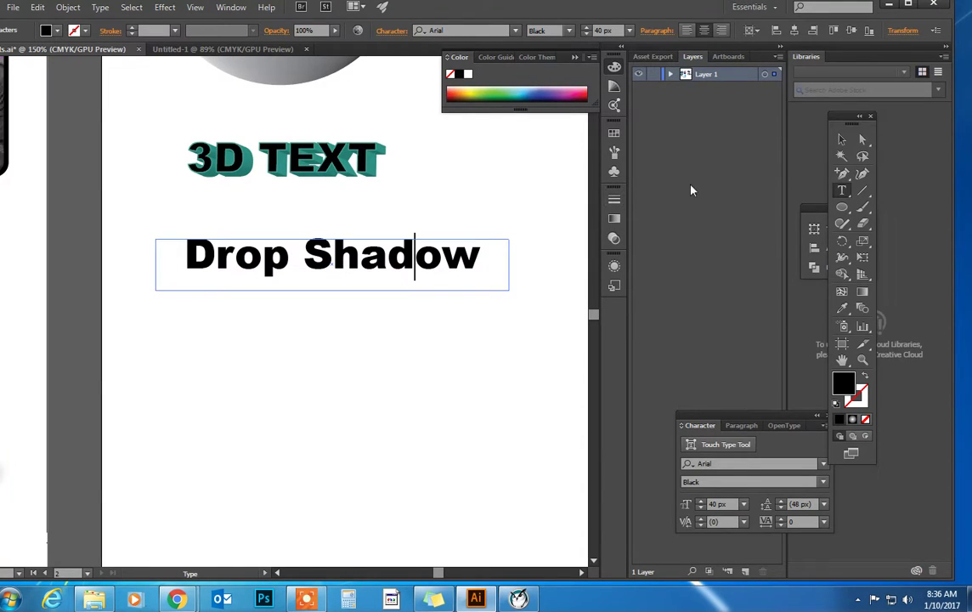
Start a Stylize Drop Shadow effect on the "Drop Shadow" text, with its preview on and the settings moved off the text.
left_click(841, 138)
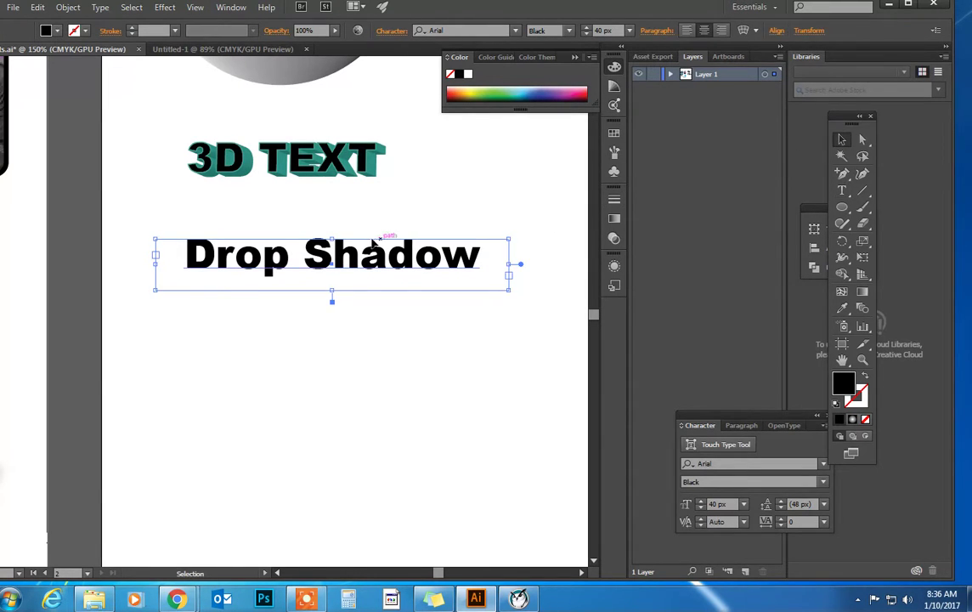
left_click(164, 9)
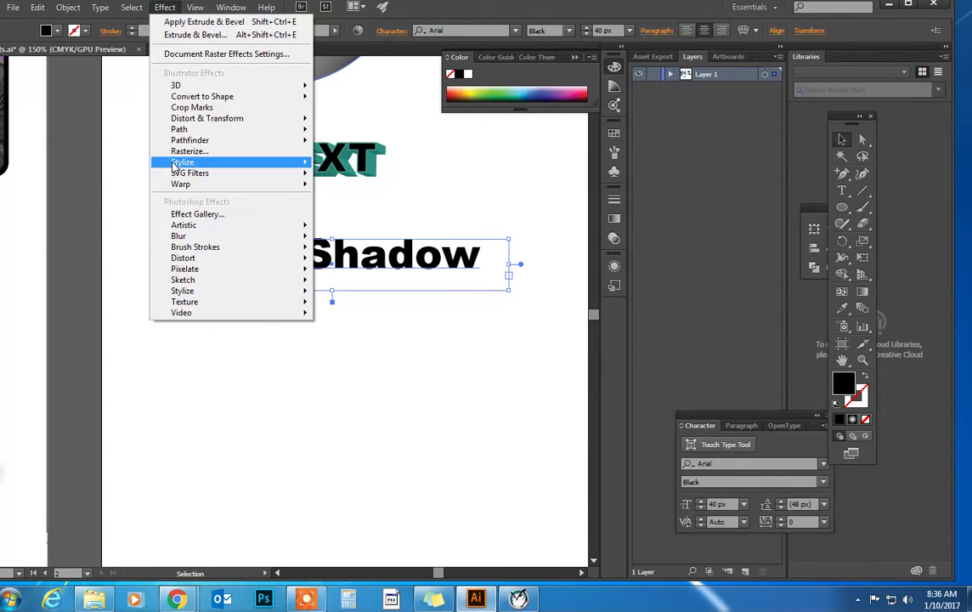
mouse_move(175, 167)
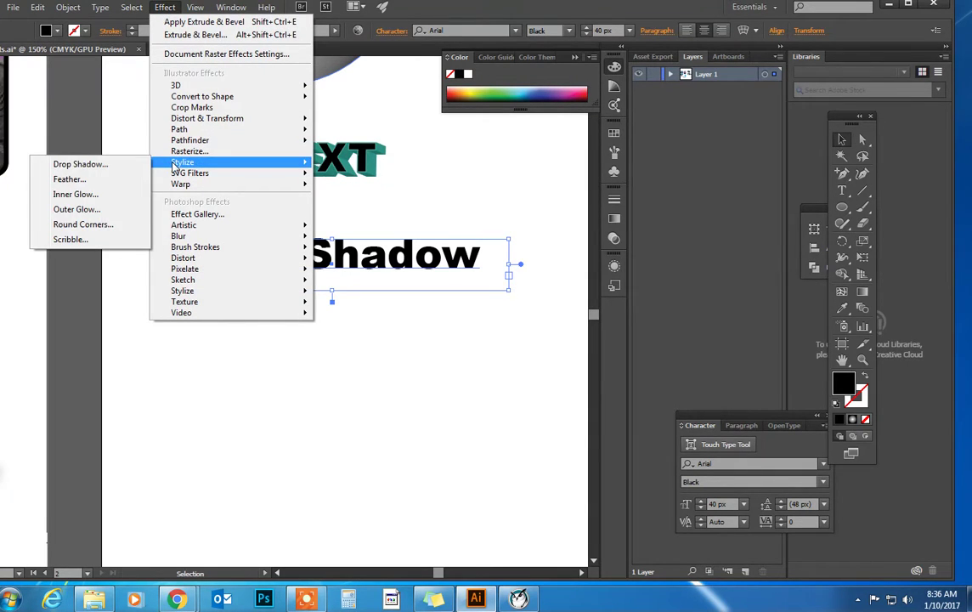
left_click(128, 166)
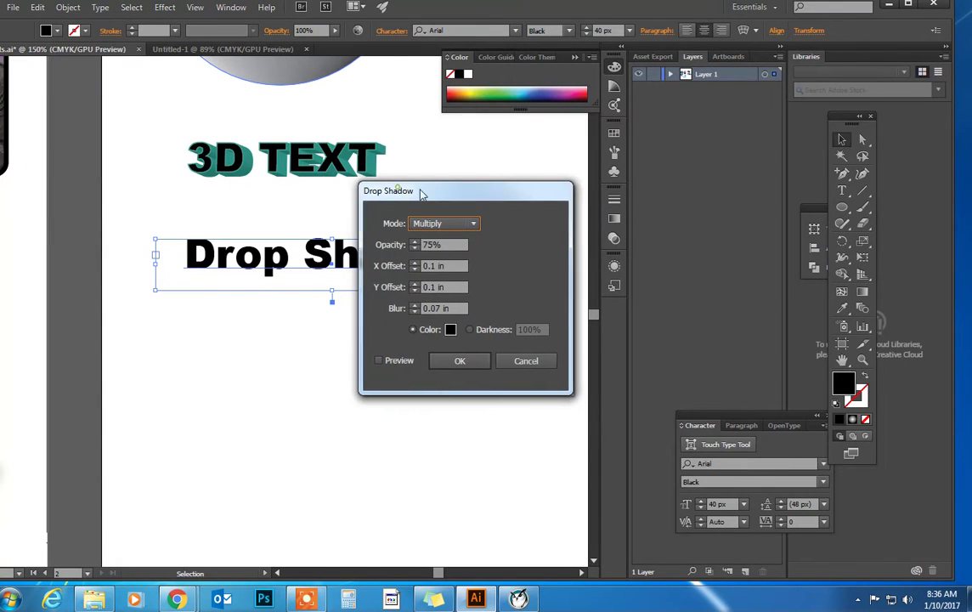
left_click_drag(422, 193, 497, 200)
left_click(454, 367)
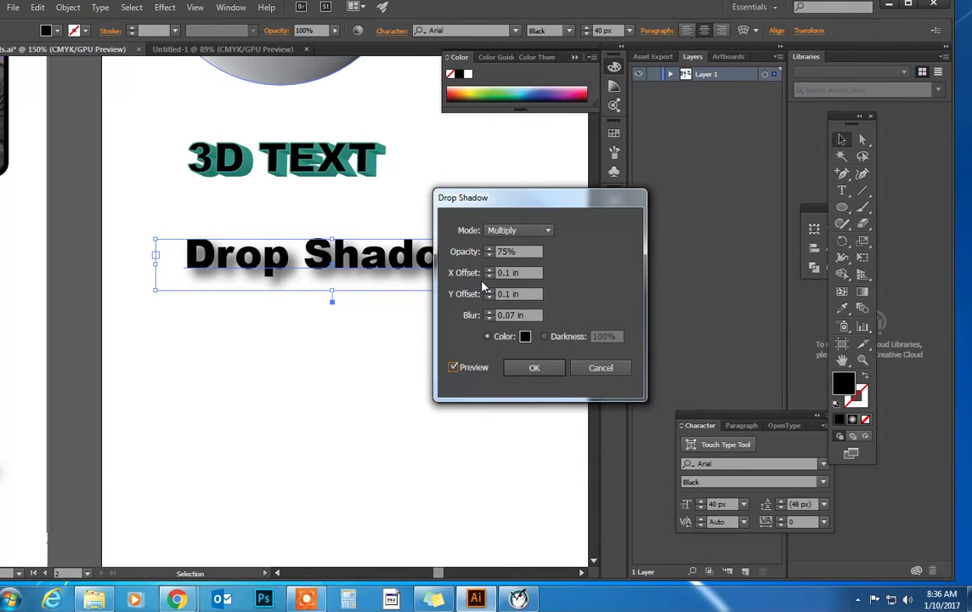
Try a 0 in shadow blur, set the blur to 0.1 in and apply the drop shadow.
left_click(490, 319)
left_click(489, 312)
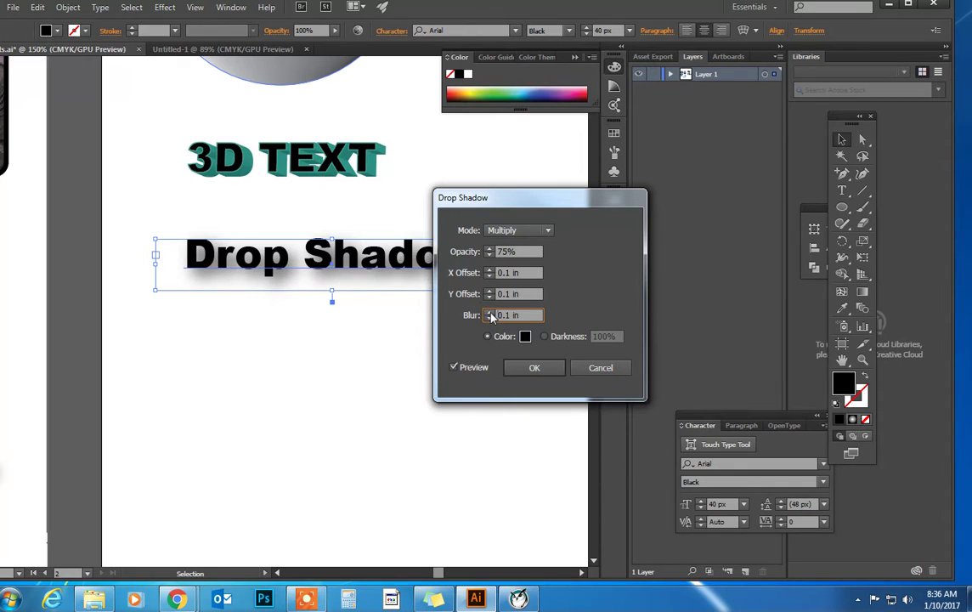
left_click(489, 318)
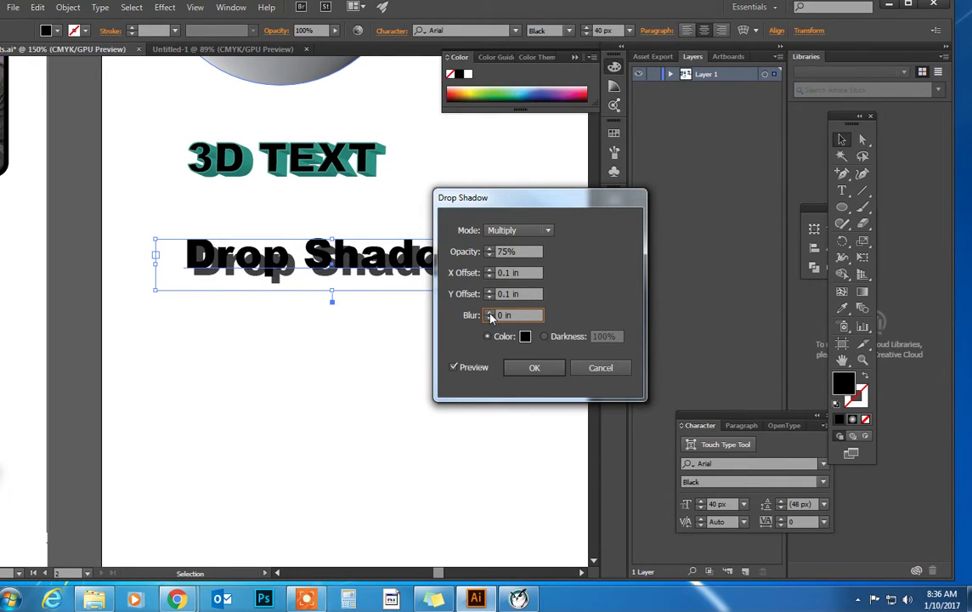
left_click(489, 313)
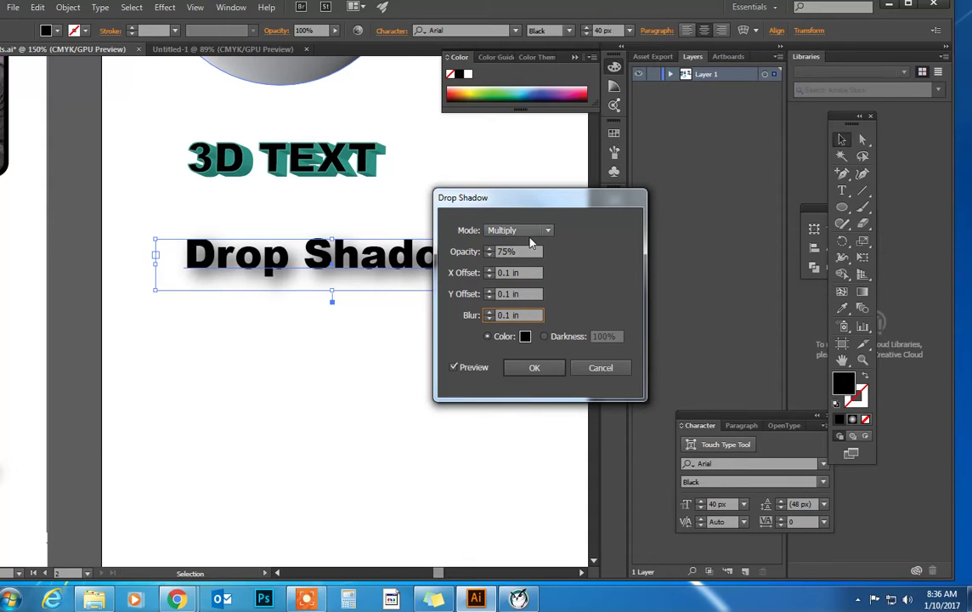
left_click(535, 367)
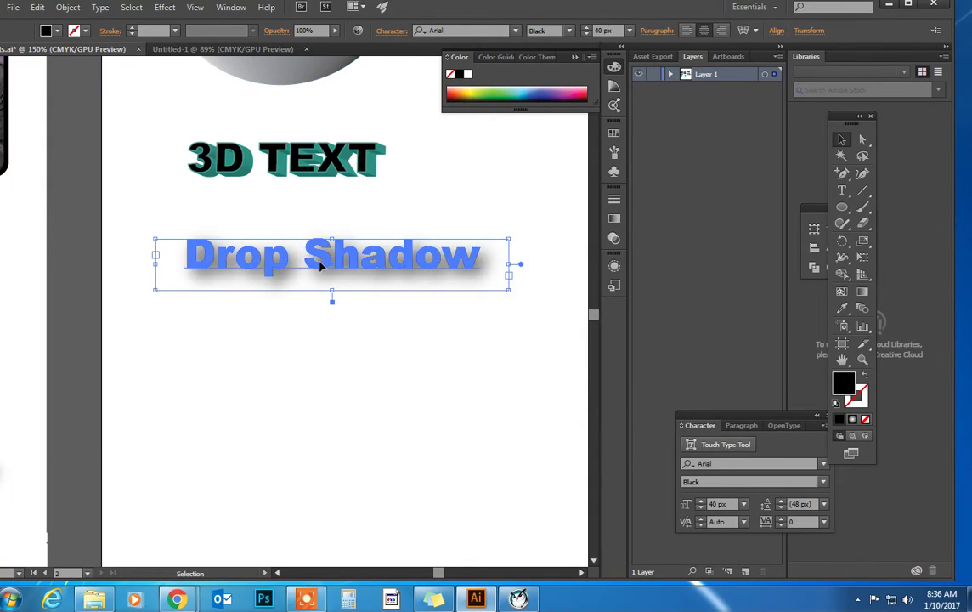
Duplicate the "Drop Shadow" text straight below the original and replace the copy's words with "Feather".
left_click_drag(319, 266, 325, 352)
key("t")
left_click(329, 352)
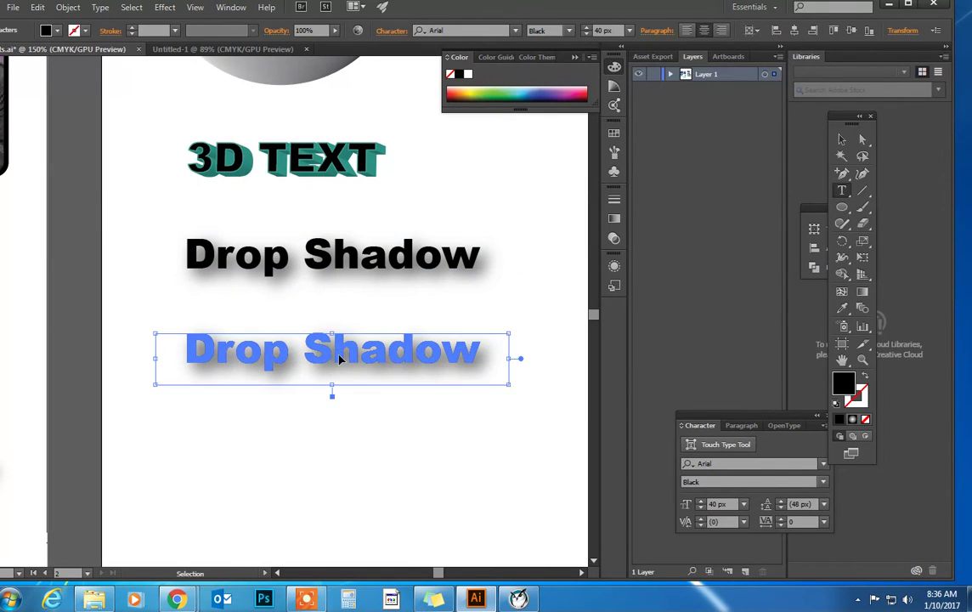
key("ctrl+a")
type("Feather")
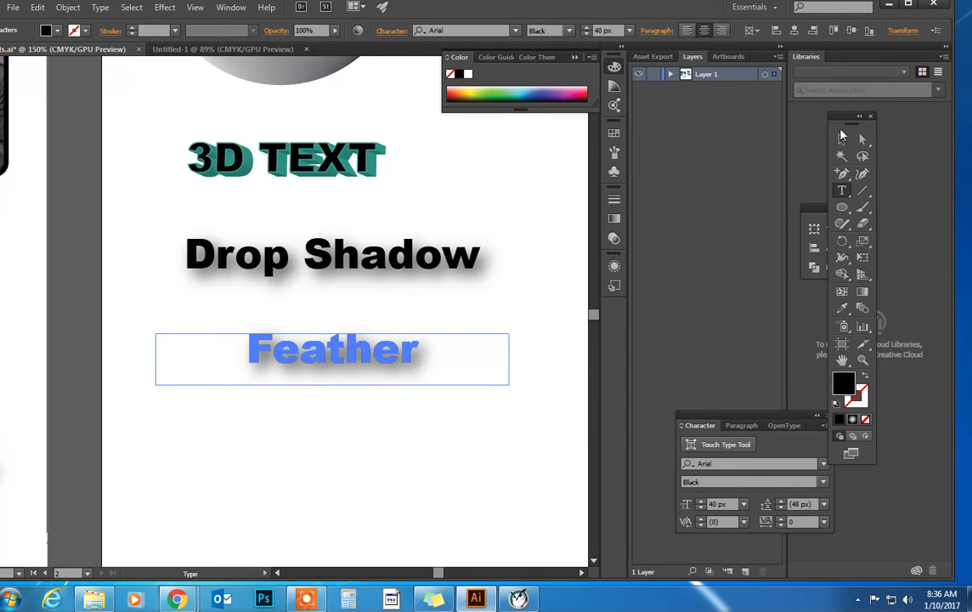
key("Escape")
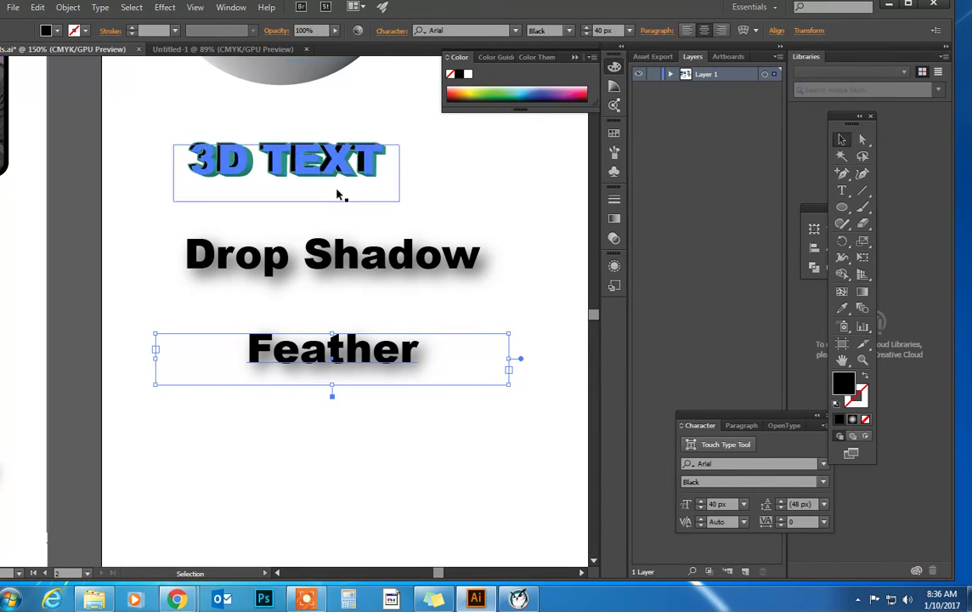